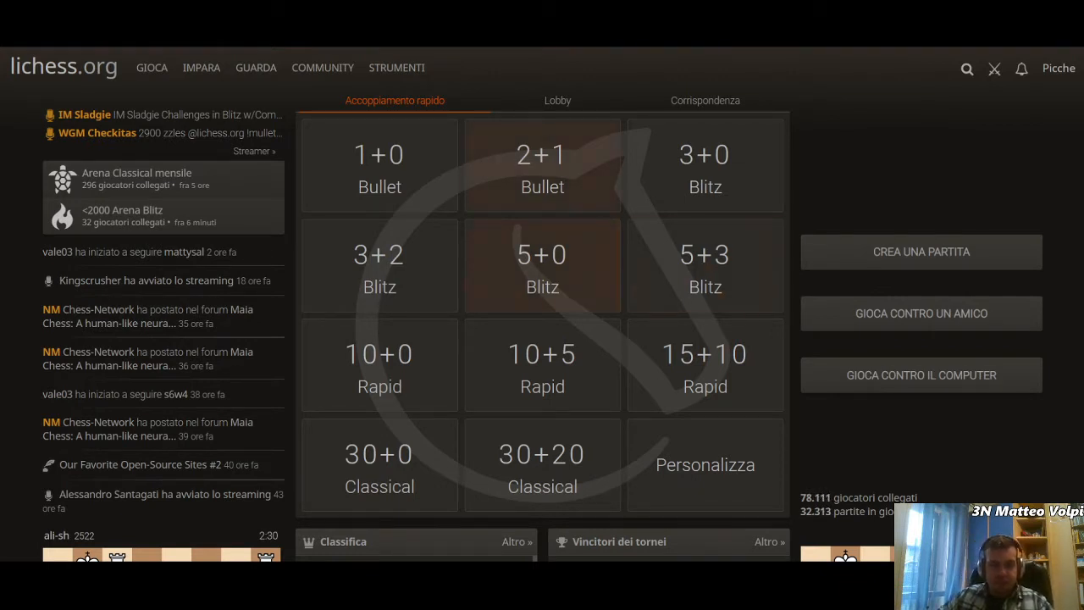
Go to the studies section and begin creating a new study
mouse_move(202, 68)
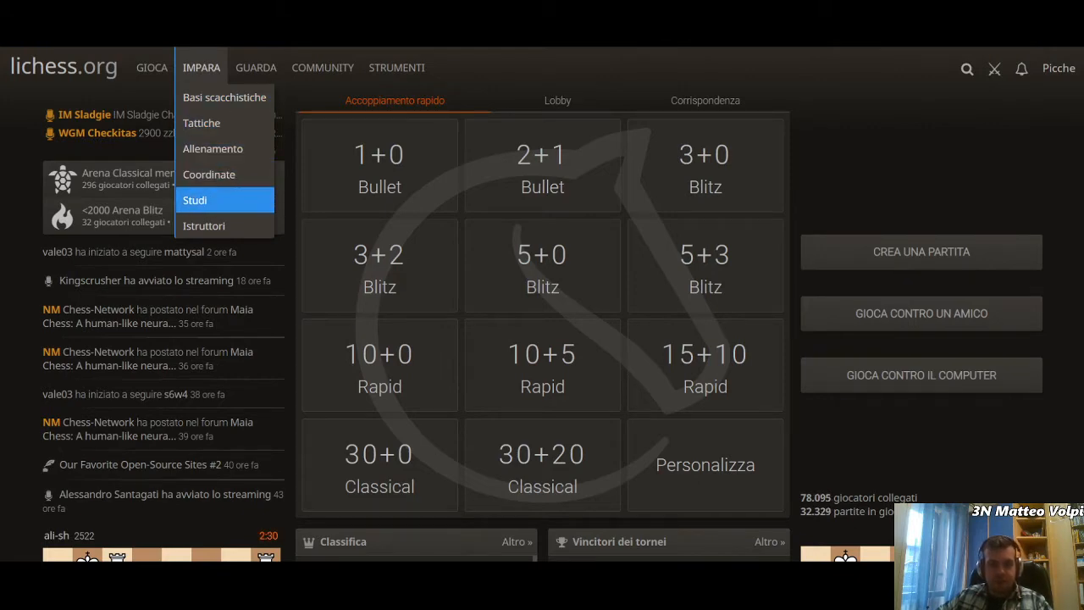
left_click(204, 205)
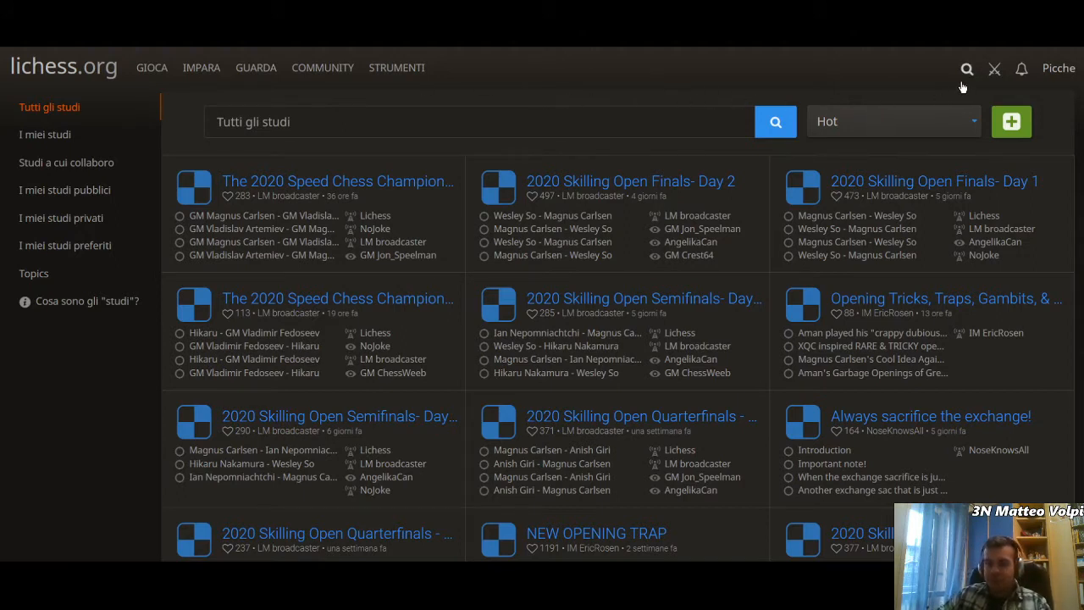
left_click(1015, 123)
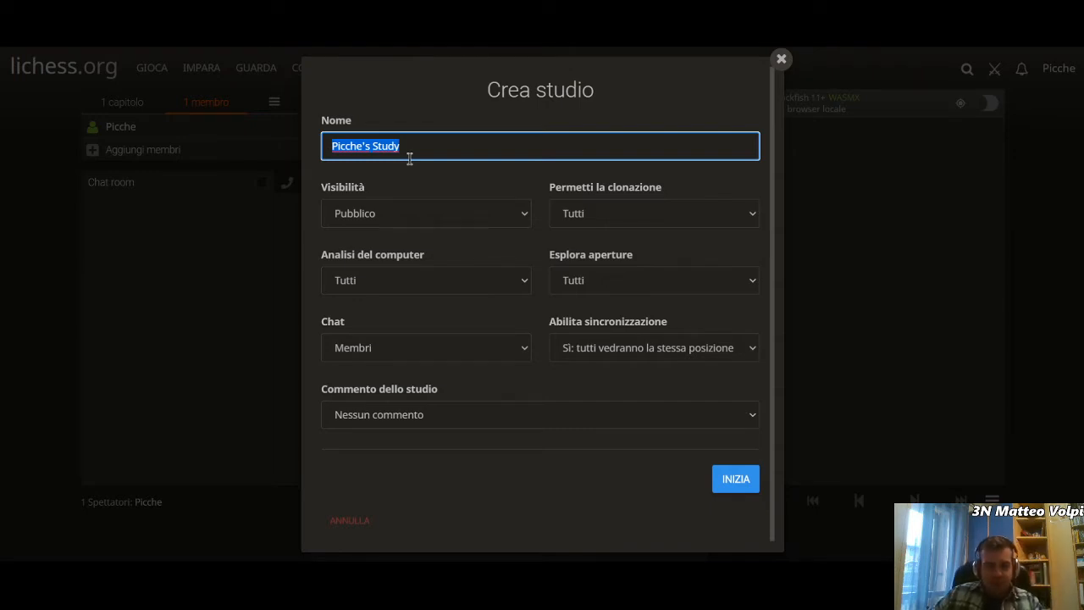
Set the study's visibility to Non elencato and its cloning permission to Nessuno
left_click(522, 220)
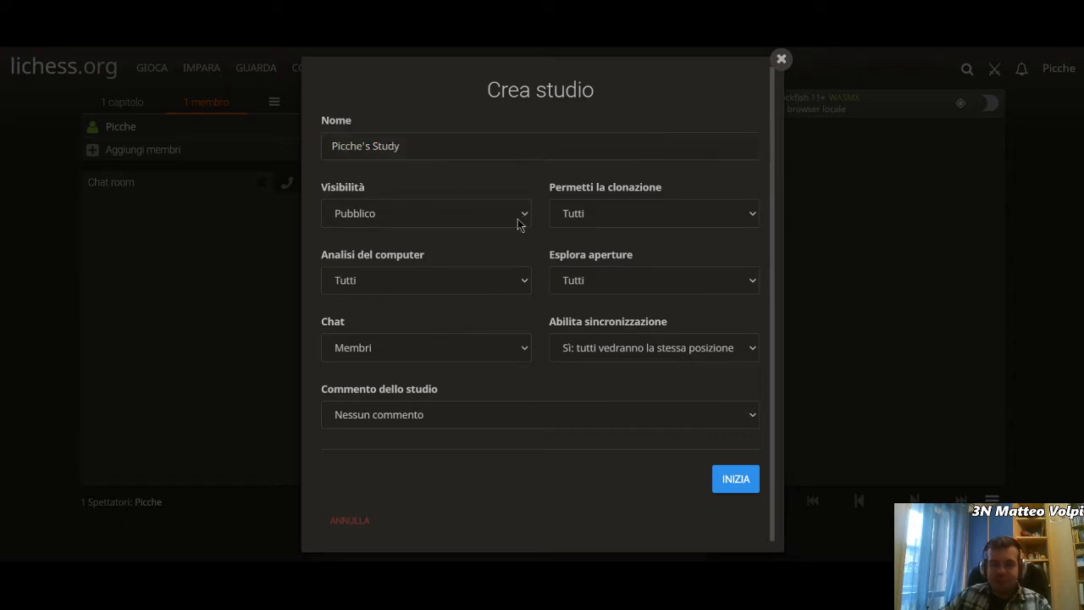
left_click(462, 248)
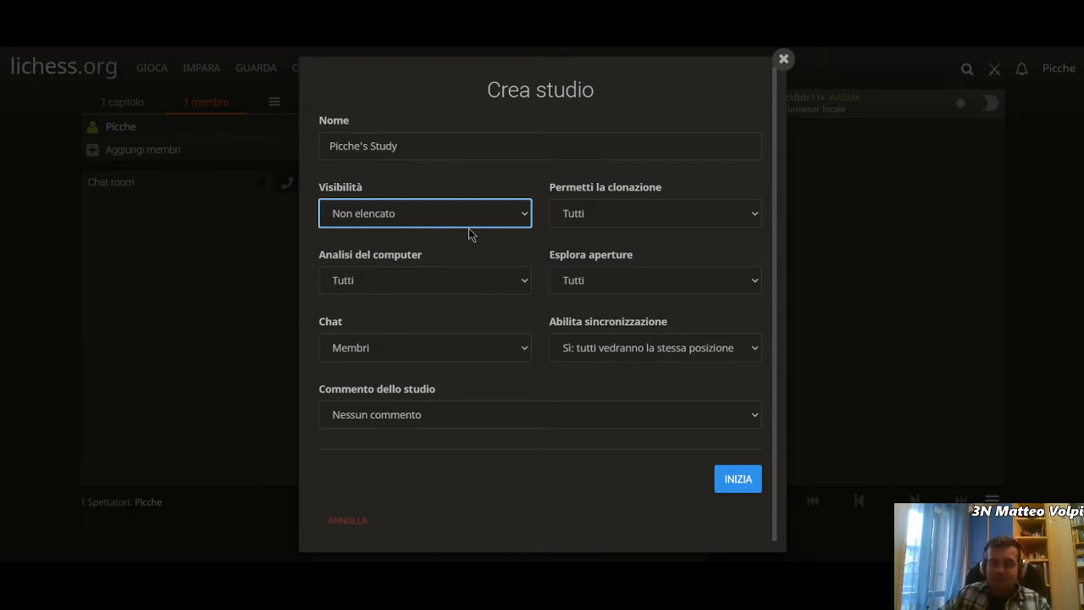
left_click(588, 223)
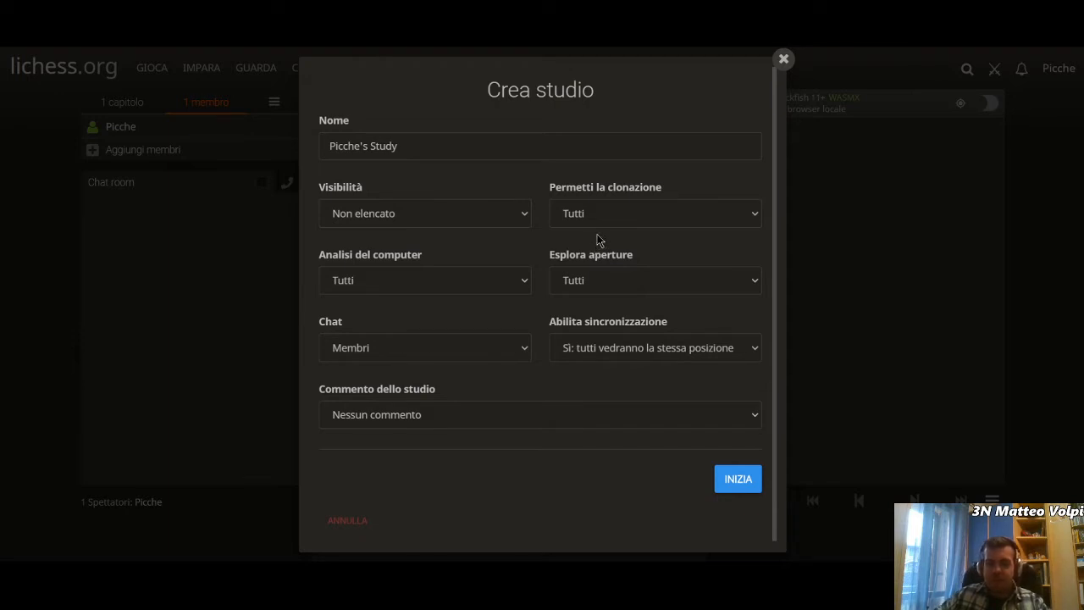
left_click(598, 239)
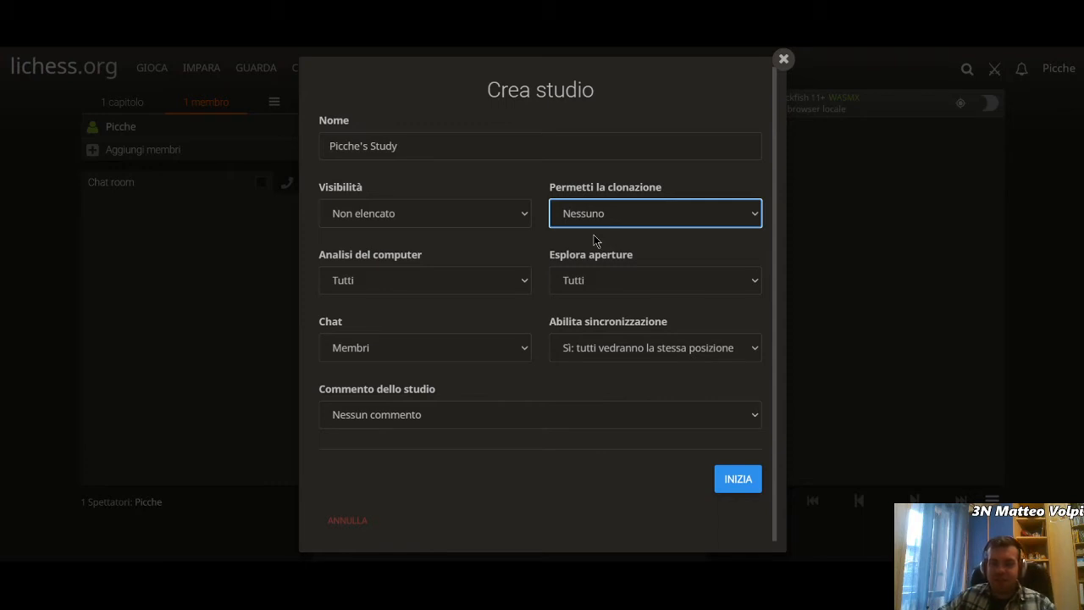
Review the permission options for computer analysis and the opening explorer in the new study's settings
left_click(500, 286)
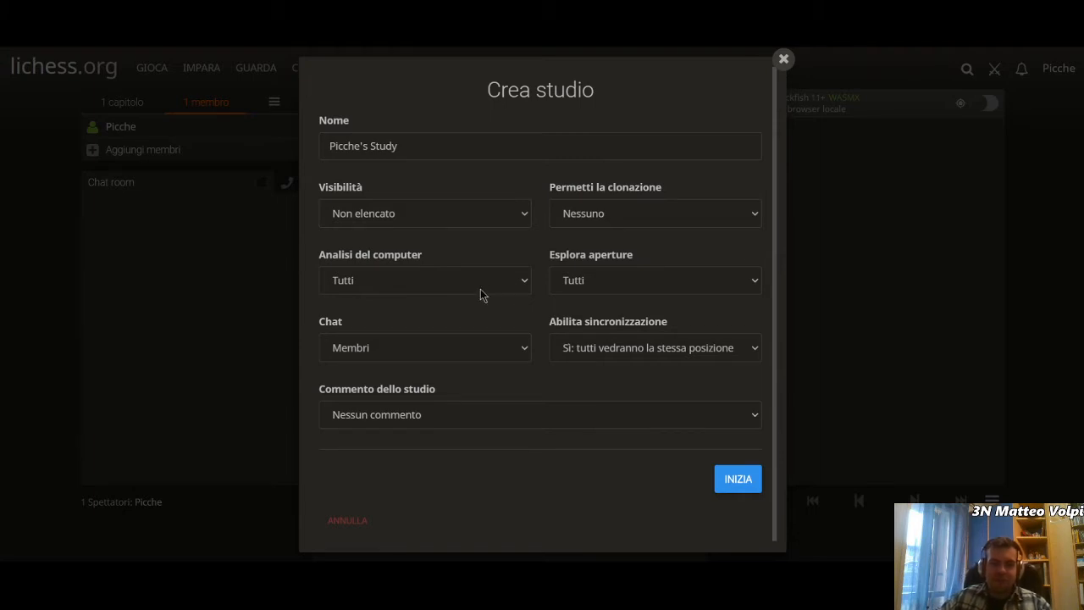
left_click(525, 285)
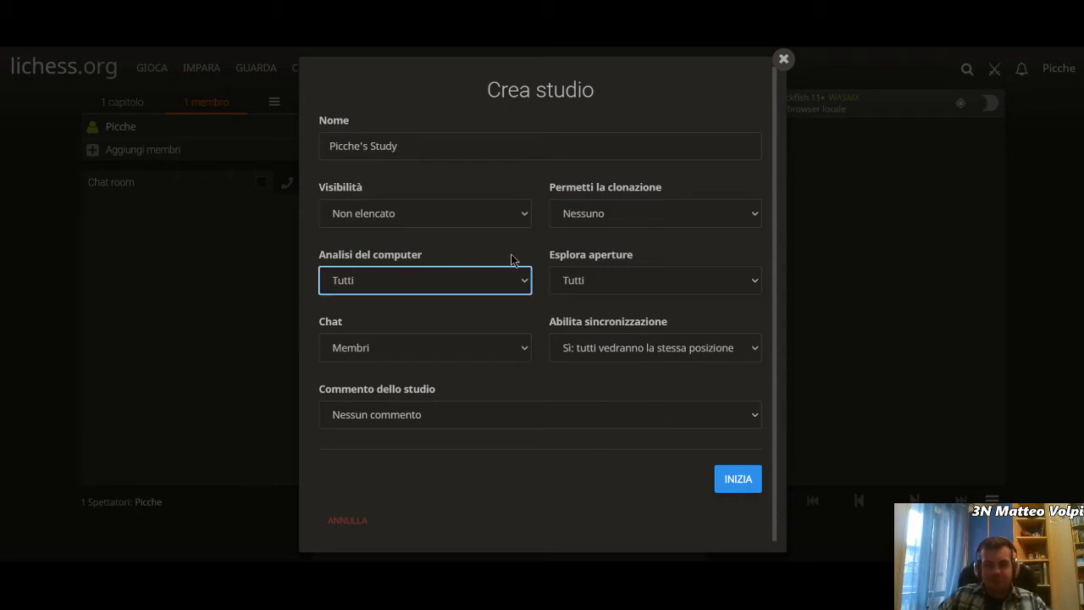
left_click(698, 286)
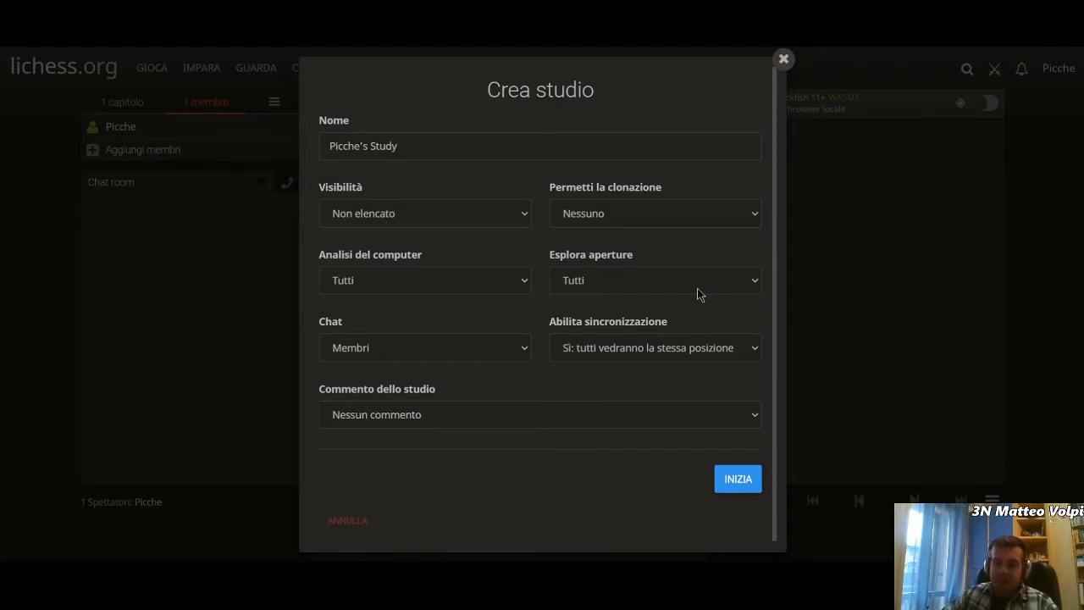
left_click(754, 282)
Set the study's chat to Nessuno and its synchronization to the No option, which lets everyone browse chapters freely
left_click(509, 363)
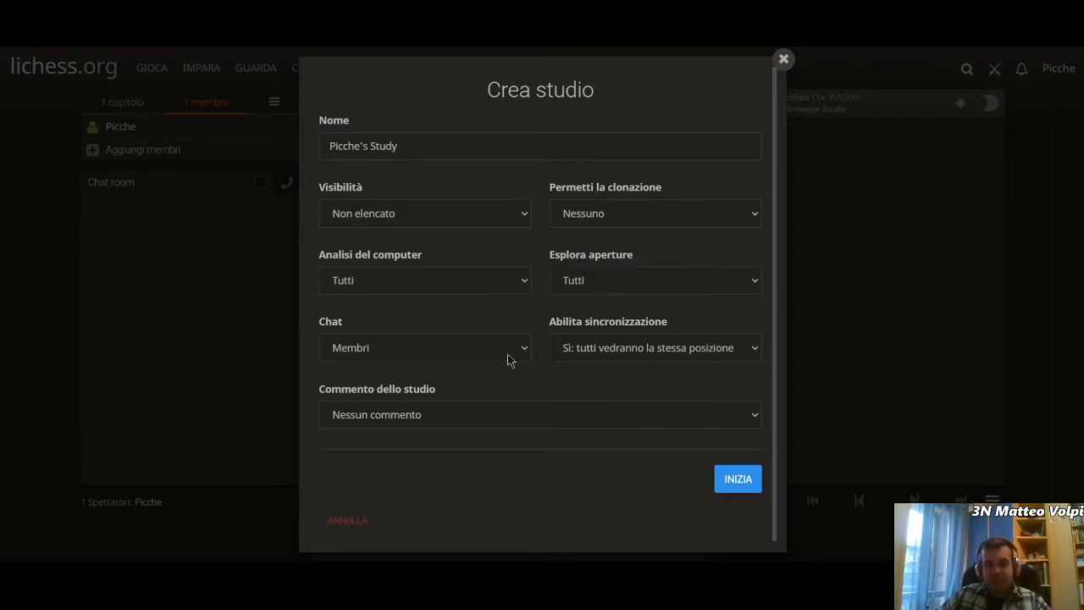
left_click(476, 370)
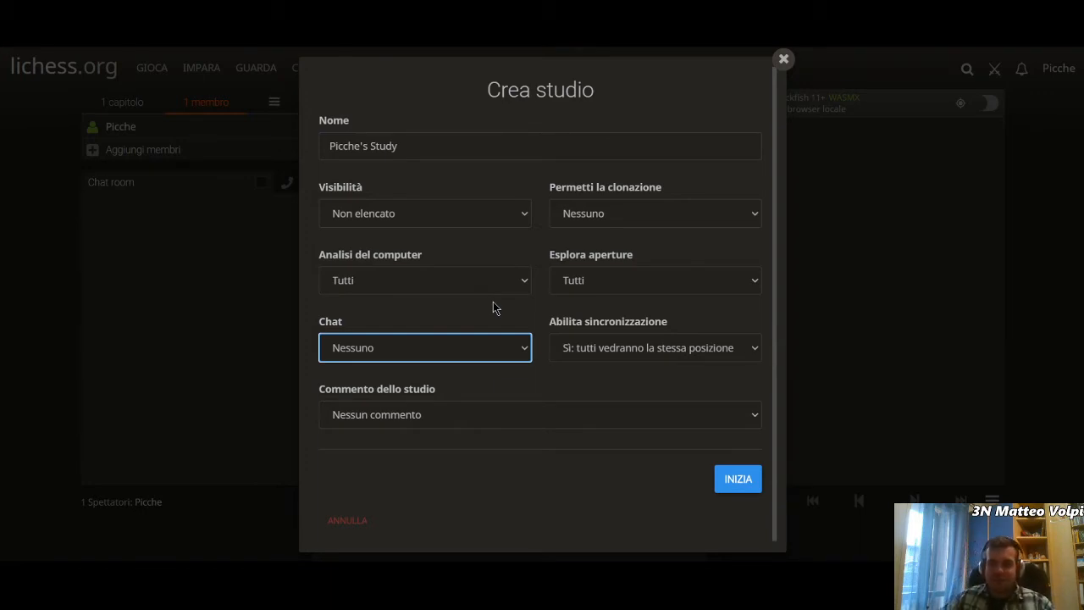
left_click(622, 352)
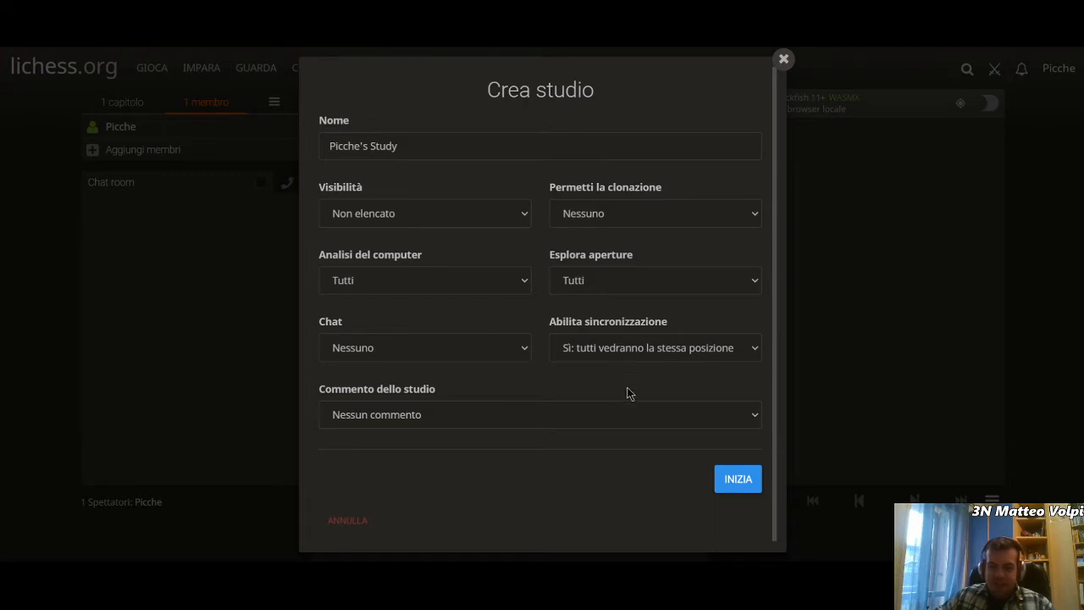
left_click(628, 393)
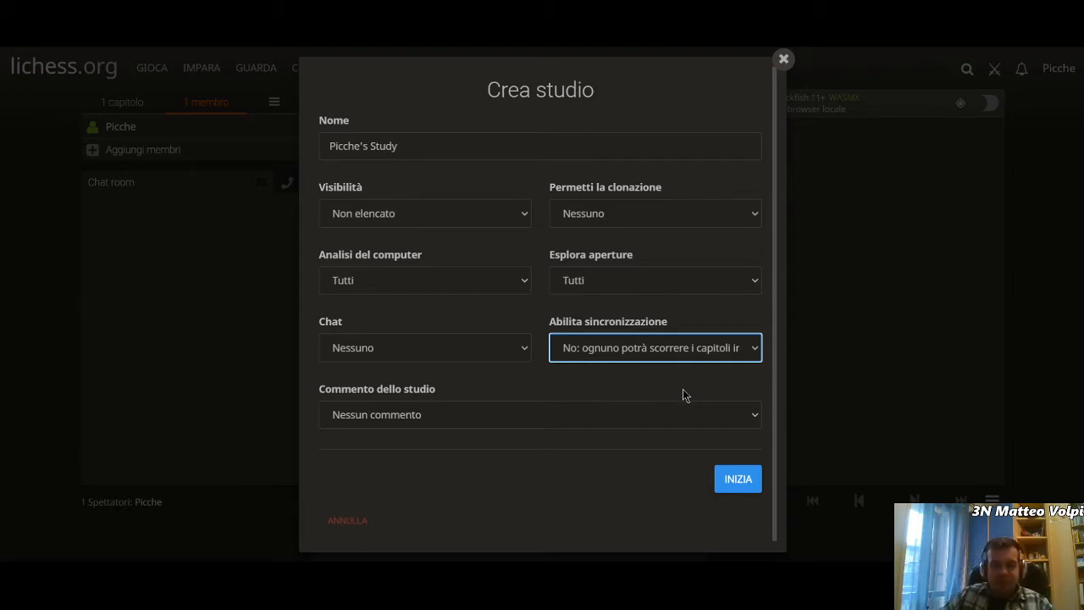
Try the study comment option Sotto la scacchiera, restore Nessun commento, and start the study
left_click(548, 414)
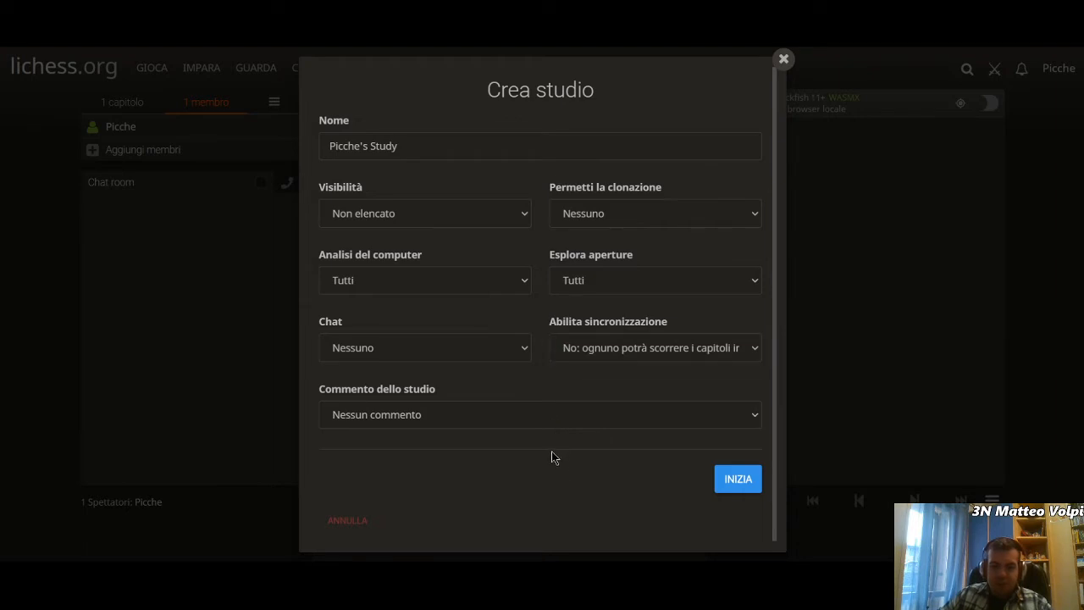
left_click(550, 454)
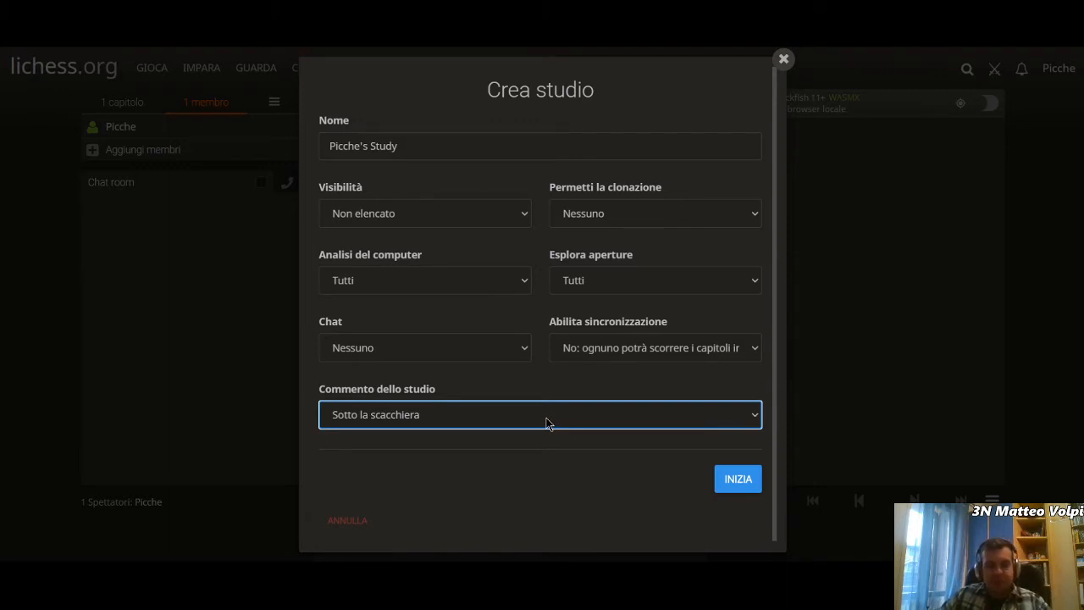
left_click(547, 422)
left_click(541, 436)
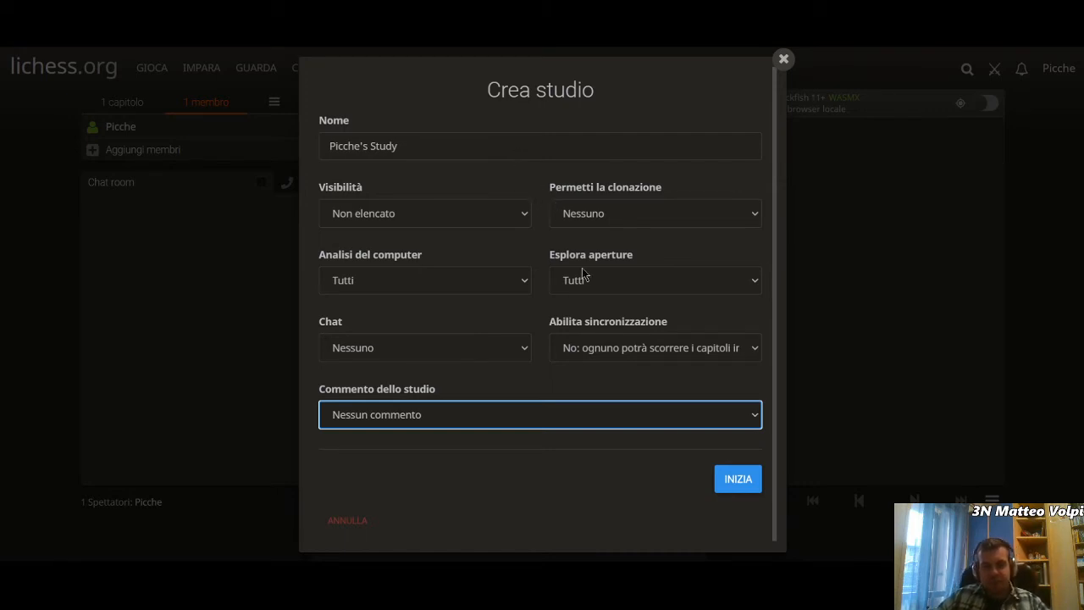
left_click(735, 481)
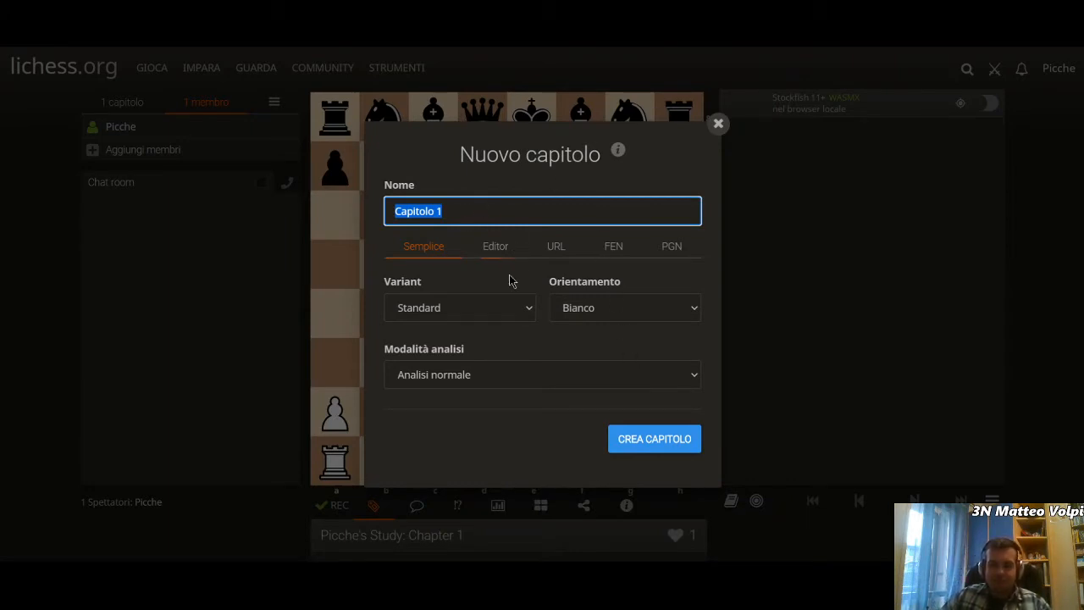
Review the variant, orientation and analysis mode options available for the new chapter Capitolo 1
left_click(520, 307)
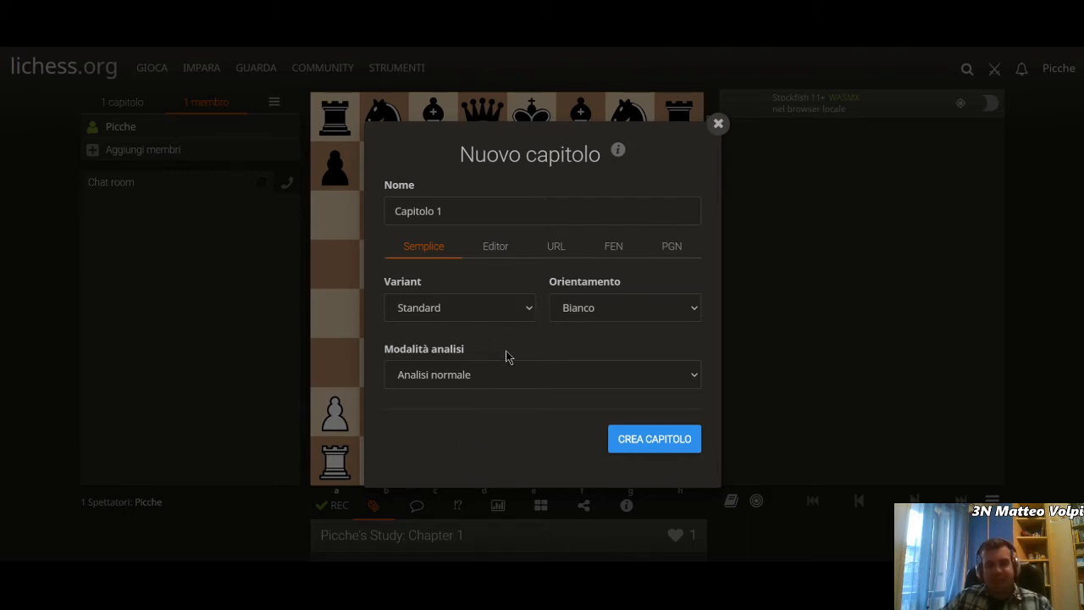
left_click(525, 308)
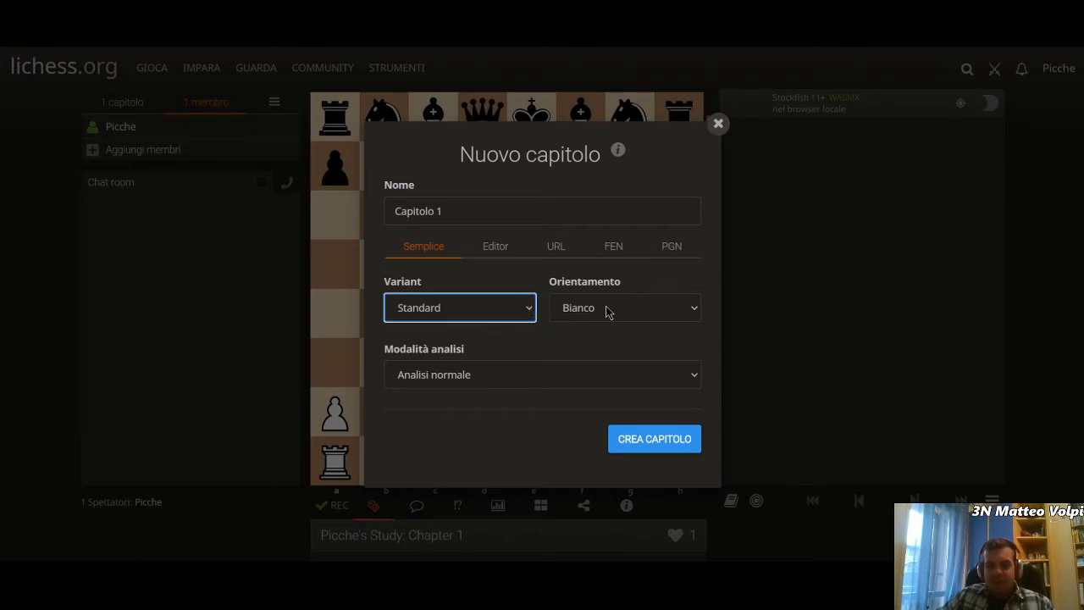
left_click(683, 312)
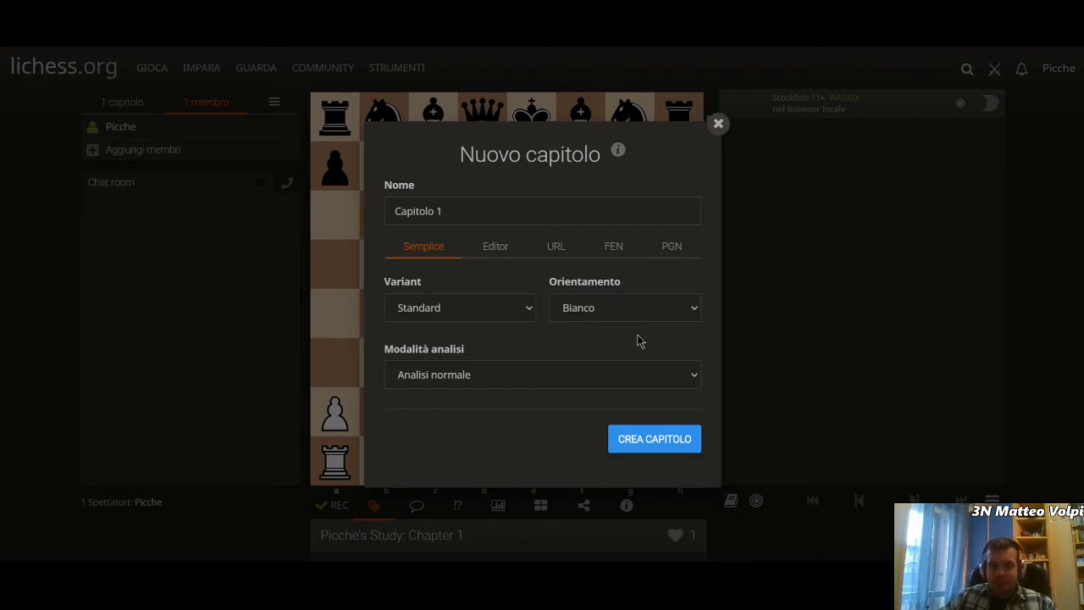
left_click(695, 310)
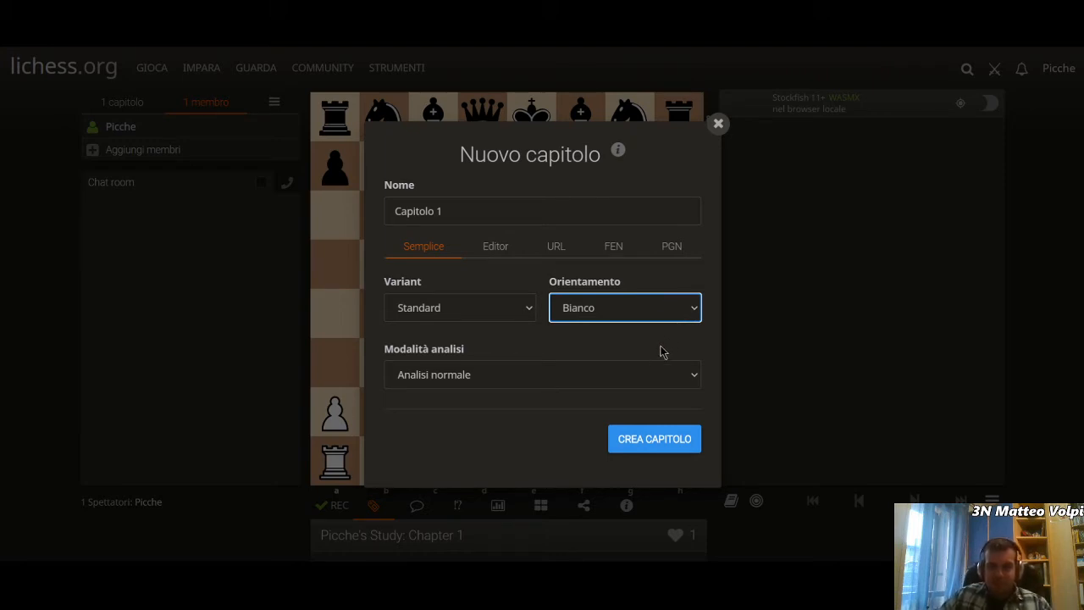
left_click(693, 377)
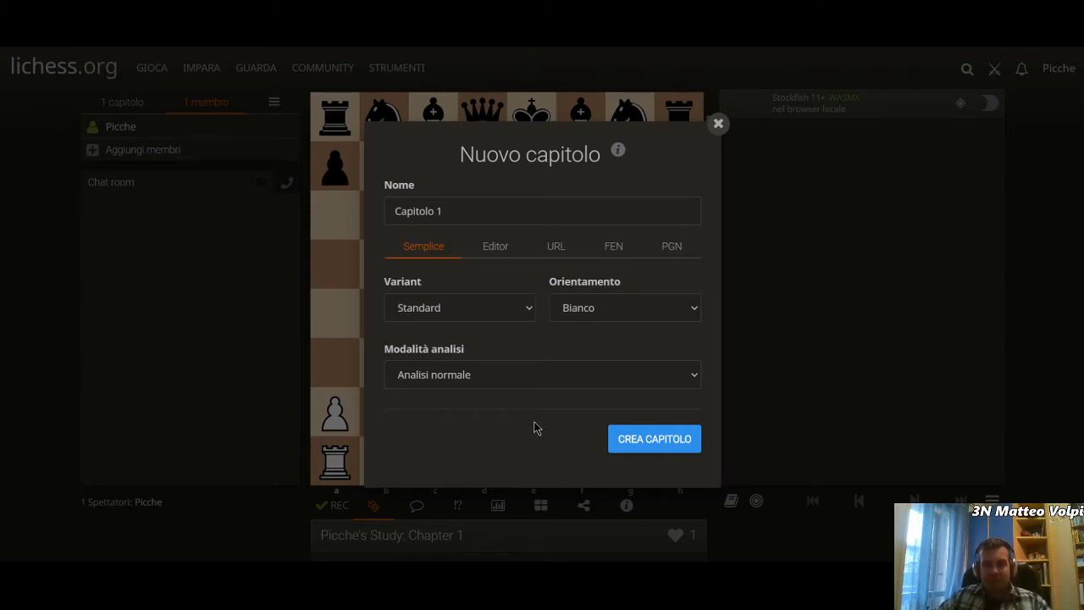
left_click(551, 376)
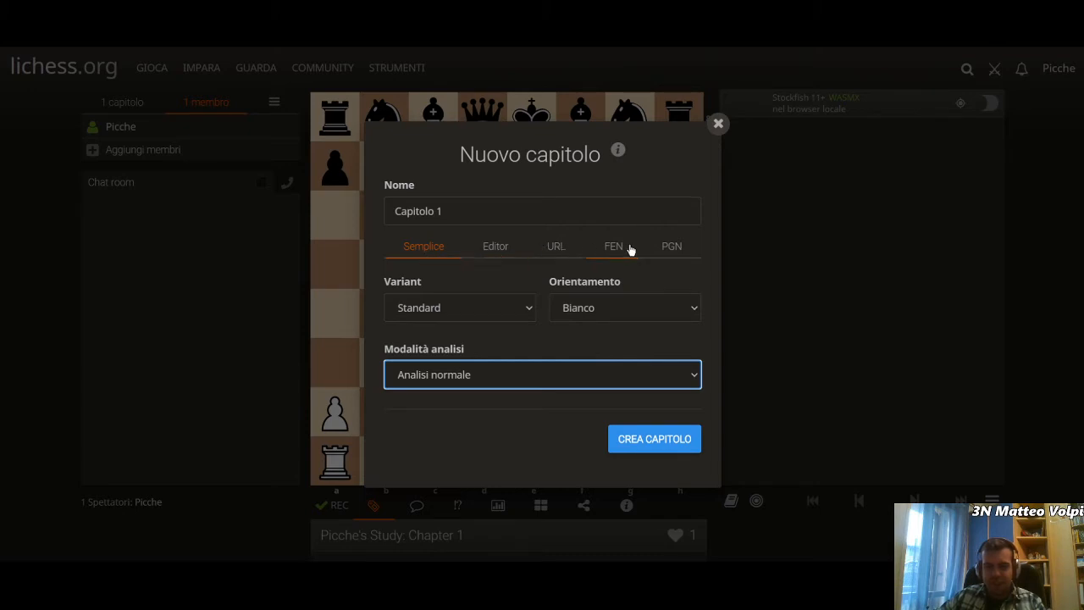
Use the position editor for the new chapter, check its side-to-move options, and empty the board
left_click(497, 247)
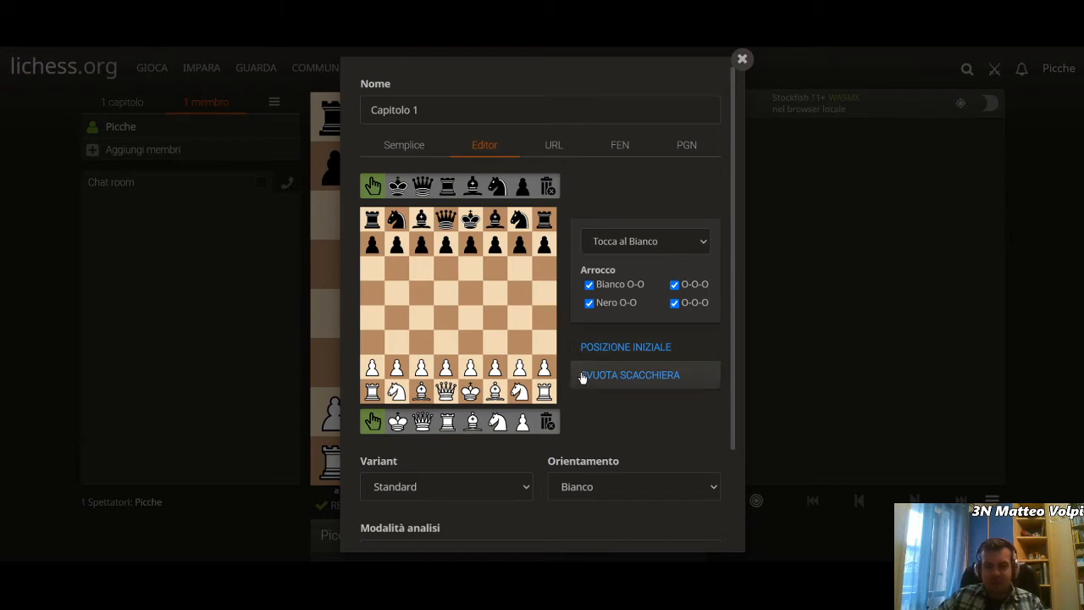
left_click(703, 246)
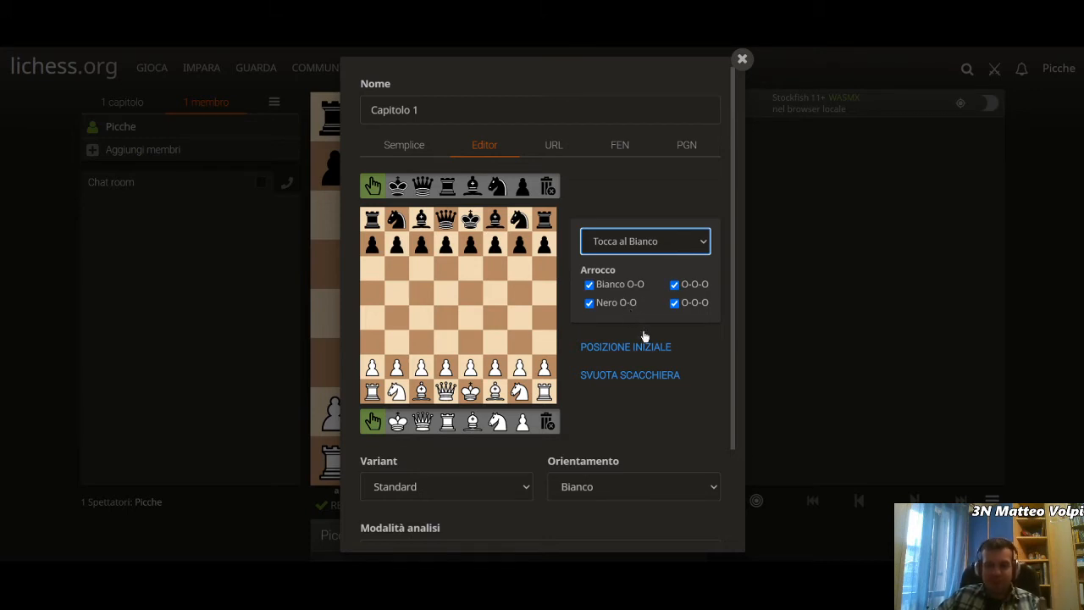
scroll(643, 407, "down", 2)
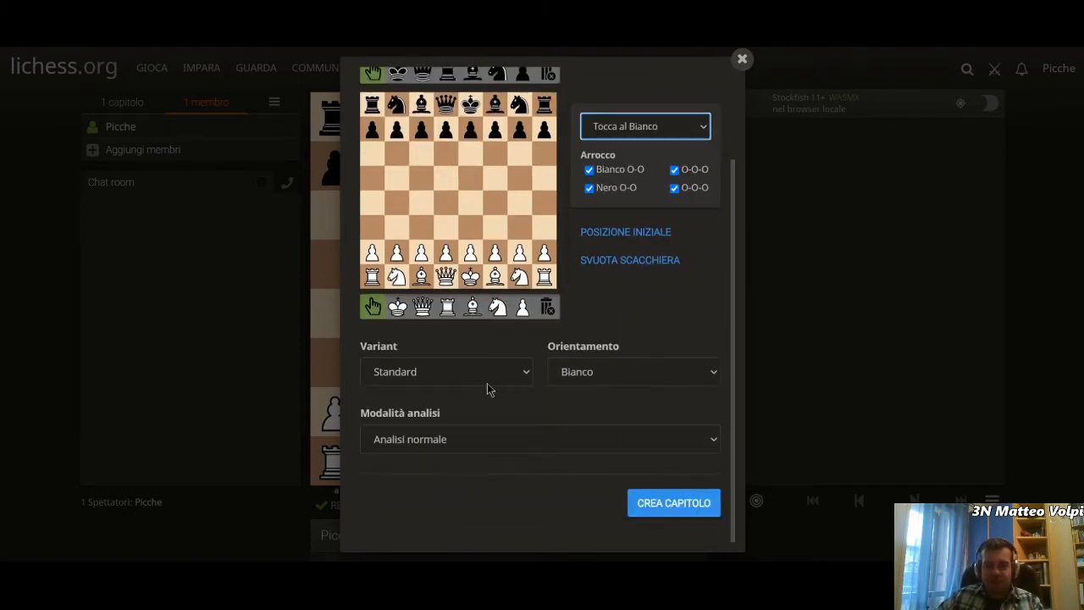
scroll(575, 436, "up", 2)
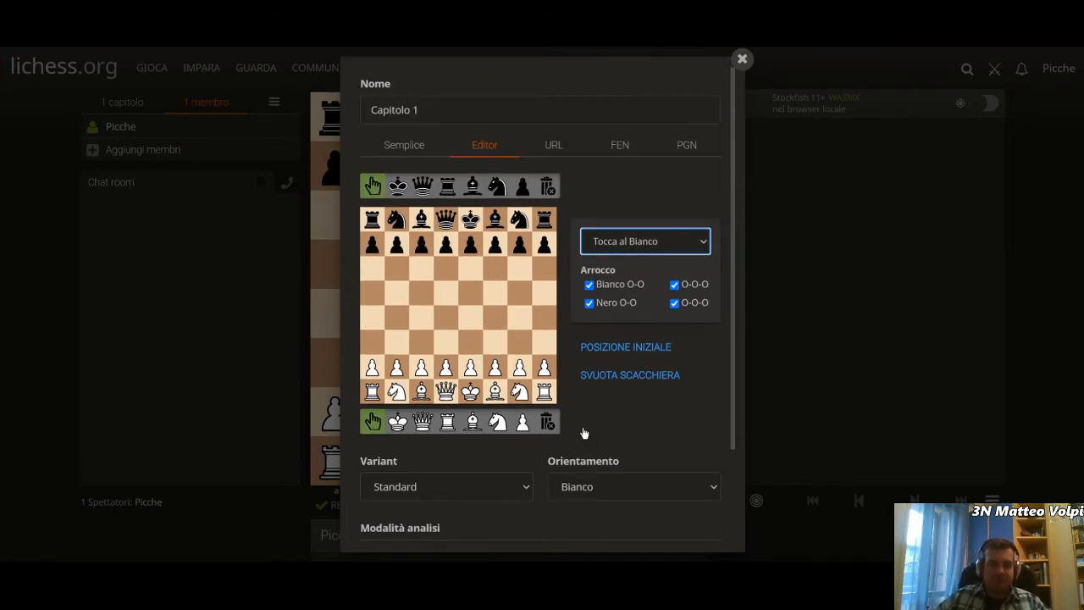
left_click(618, 388)
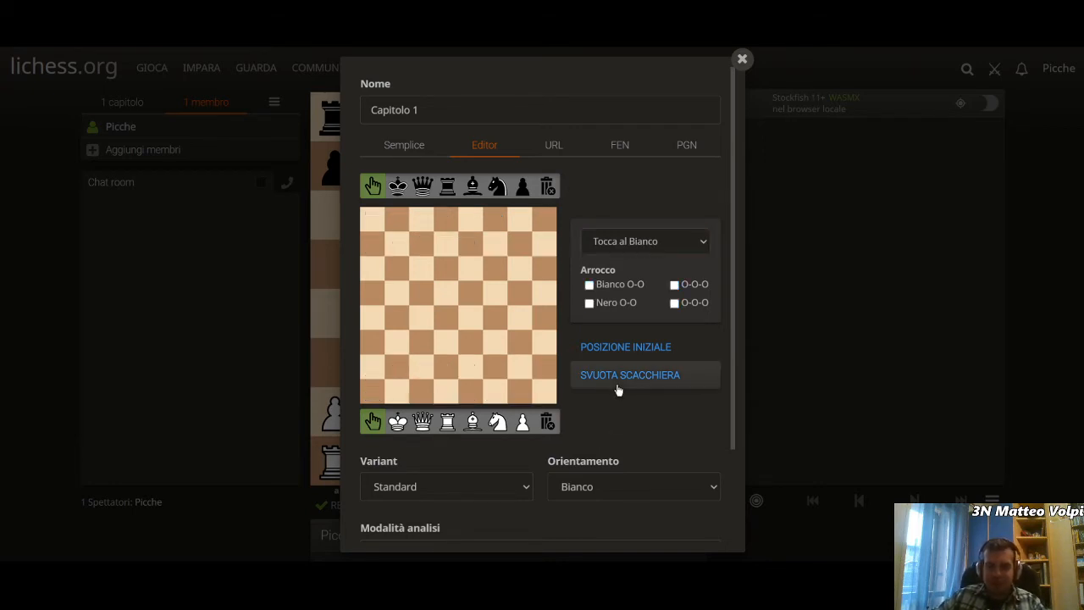
Place the white king on e1 and the black king on e8
left_click_drag(397, 421, 470, 391)
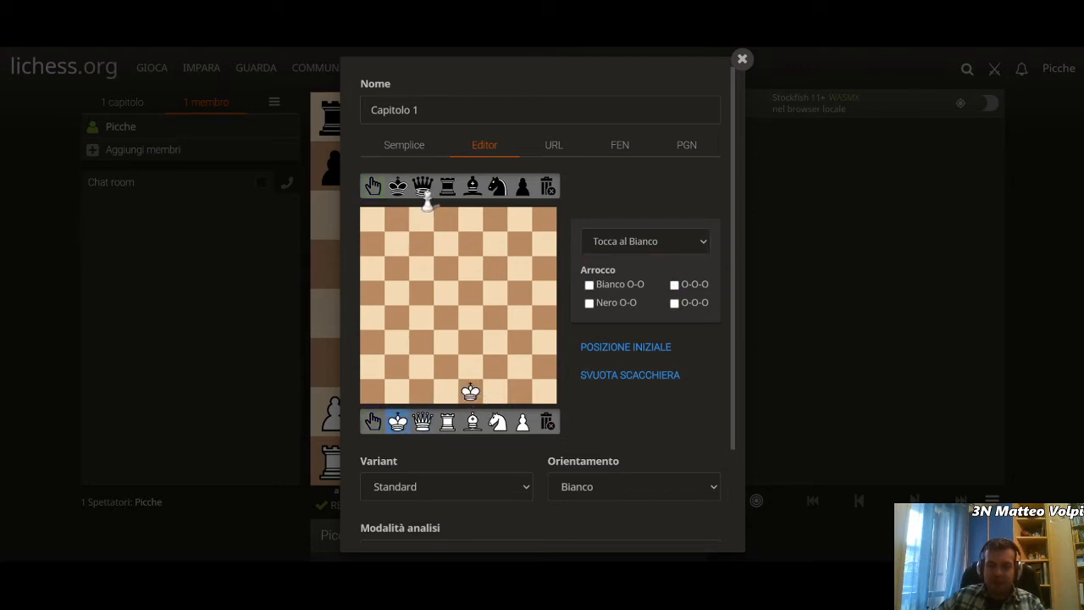
left_click(398, 186)
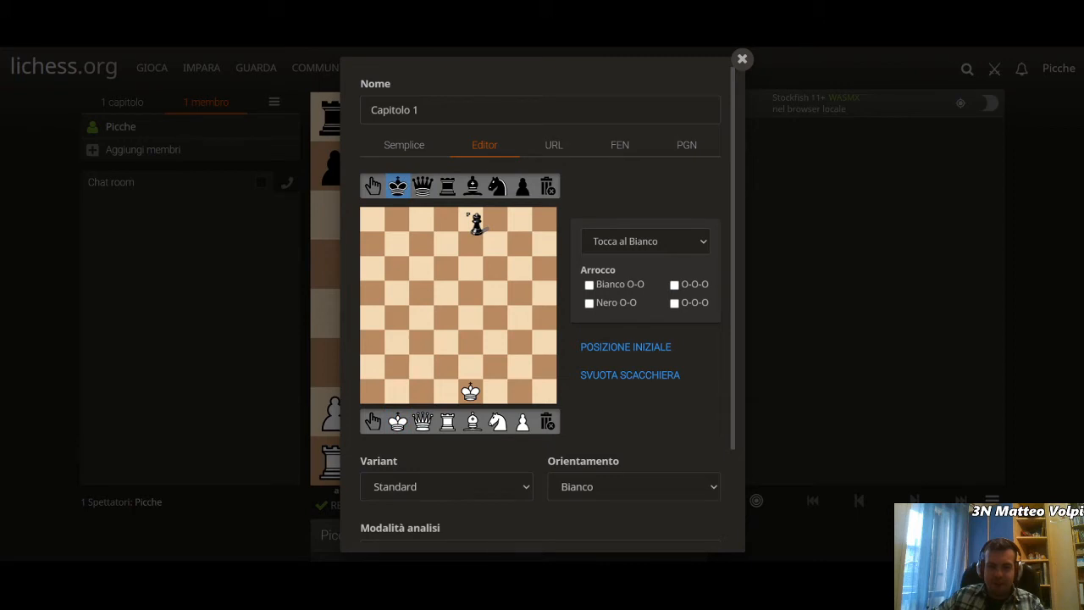
left_click(476, 222)
Add a white pawn on b6 and a black pawn on h3
left_click(523, 421)
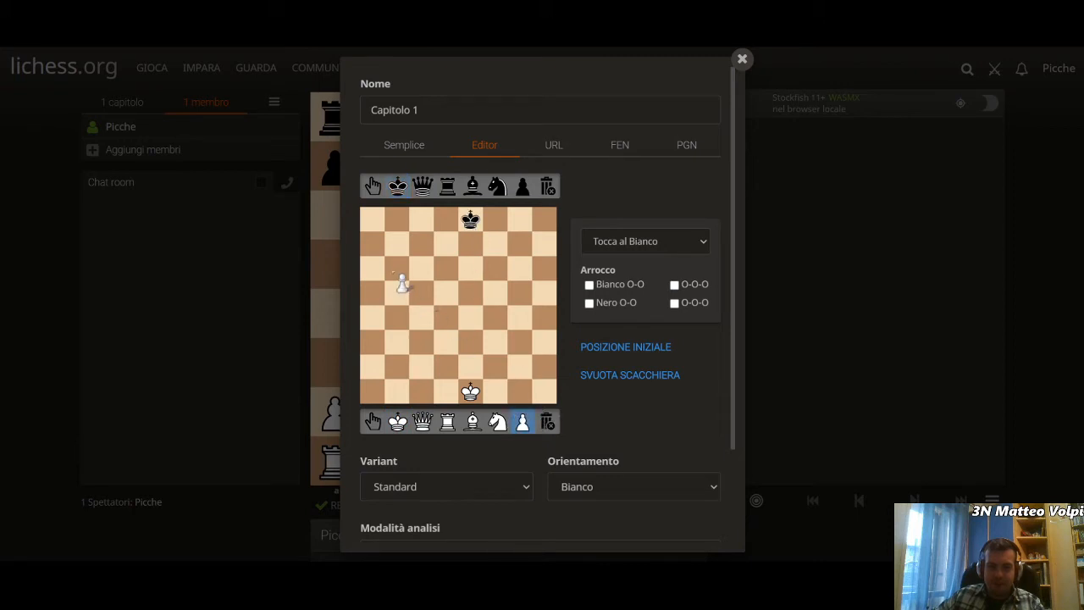
left_click(397, 269)
left_click(523, 186)
left_click(544, 342)
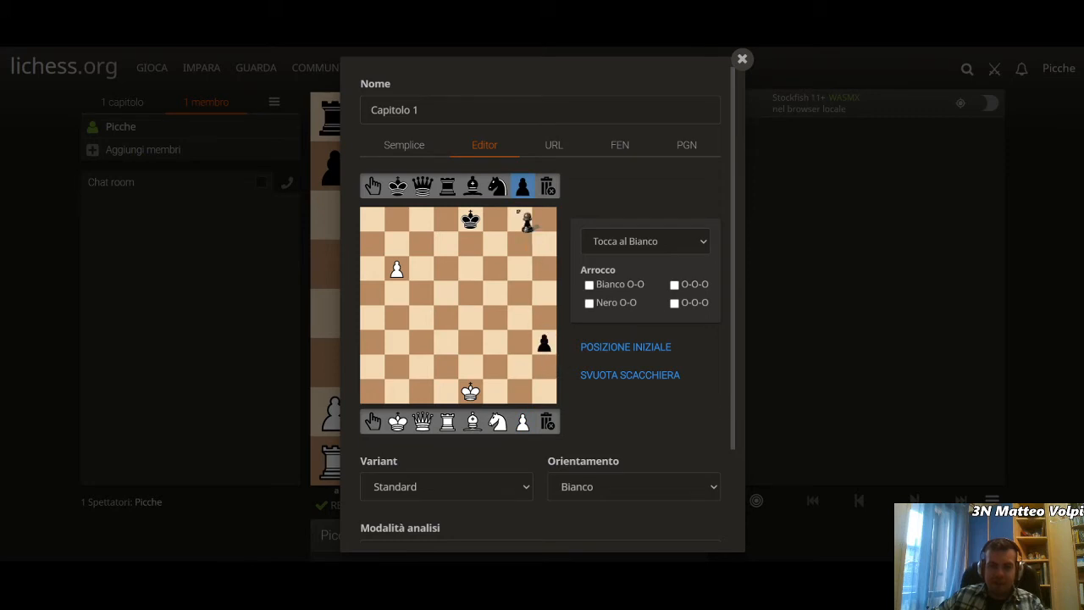
Add a black rook on h2 and a white rook on b7 in the position editor
left_click(448, 186)
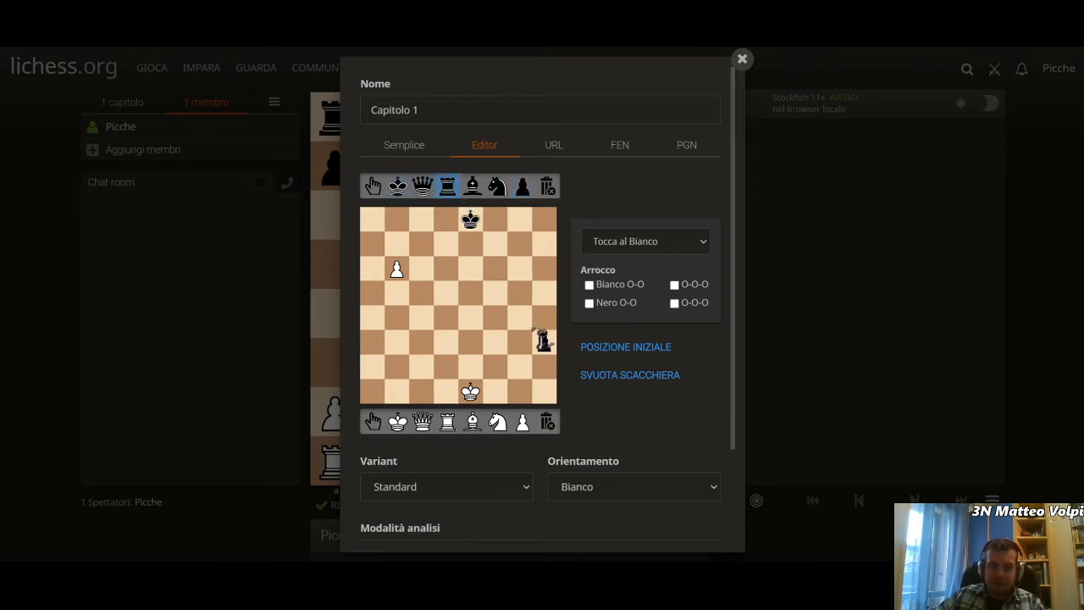
left_click(448, 422)
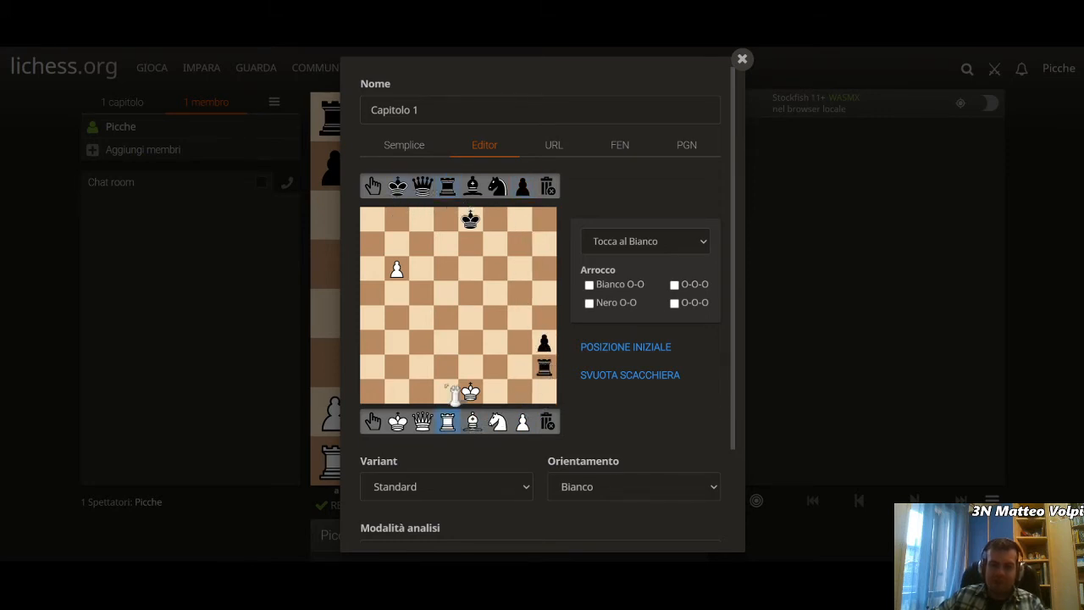
left_click(407, 245)
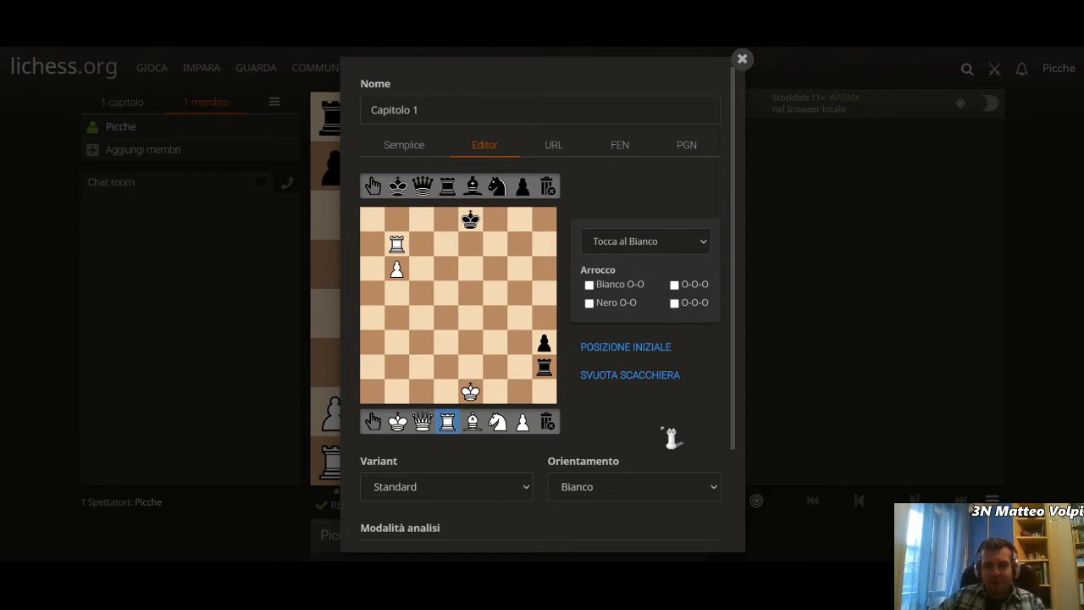
Create Capitolo 1 from the custom position and play the moves Rh7 and Rh1+ on its board
scroll(674, 363, "down", 2)
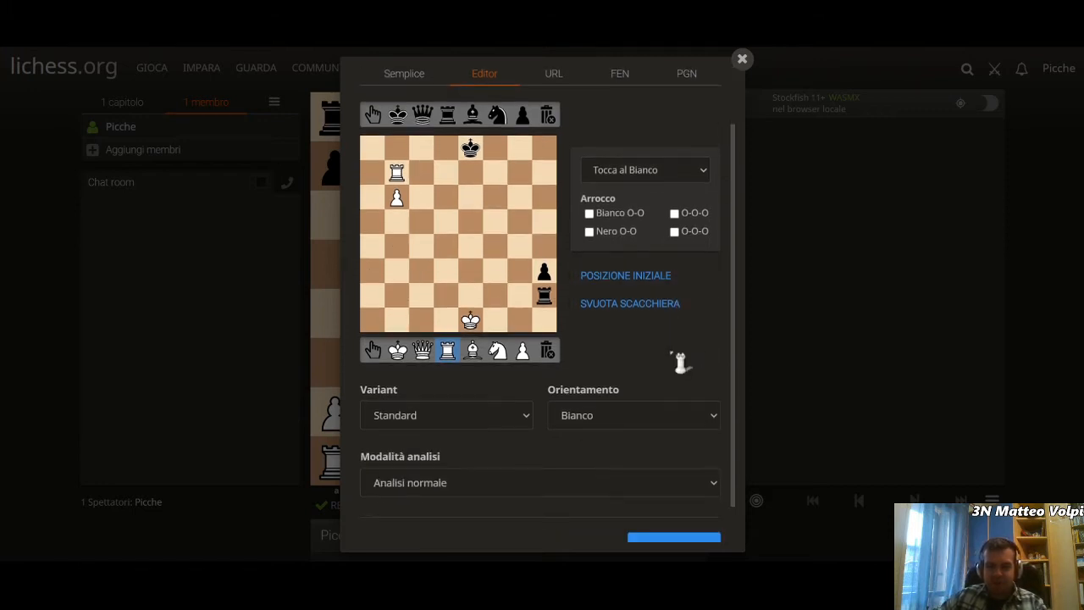
scroll(682, 362, "up", 2)
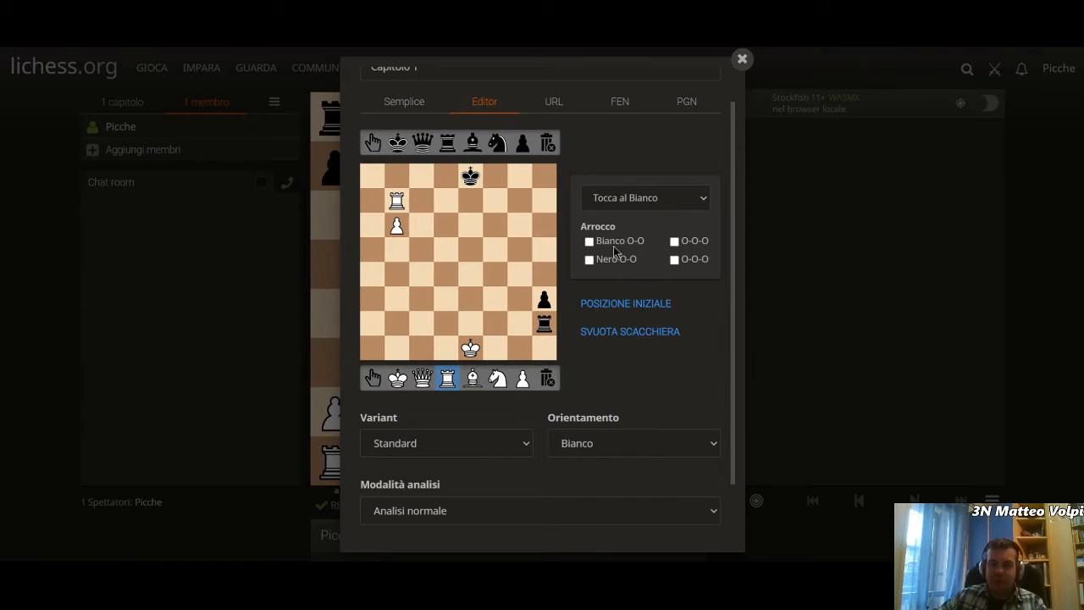
scroll(670, 330, "down", 2)
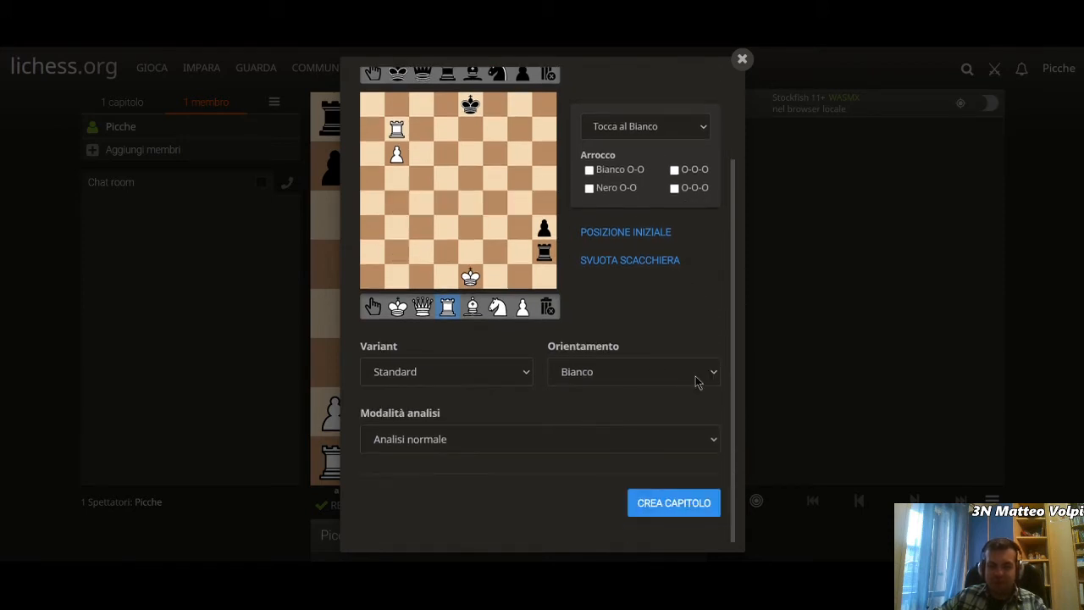
left_click(699, 506)
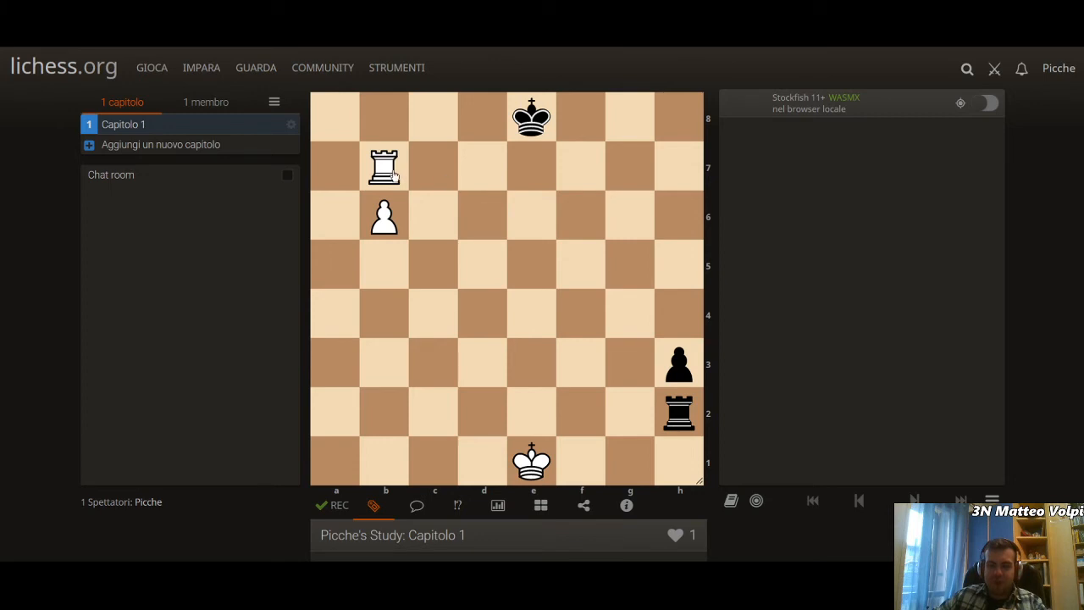
left_click_drag(391, 171, 679, 171)
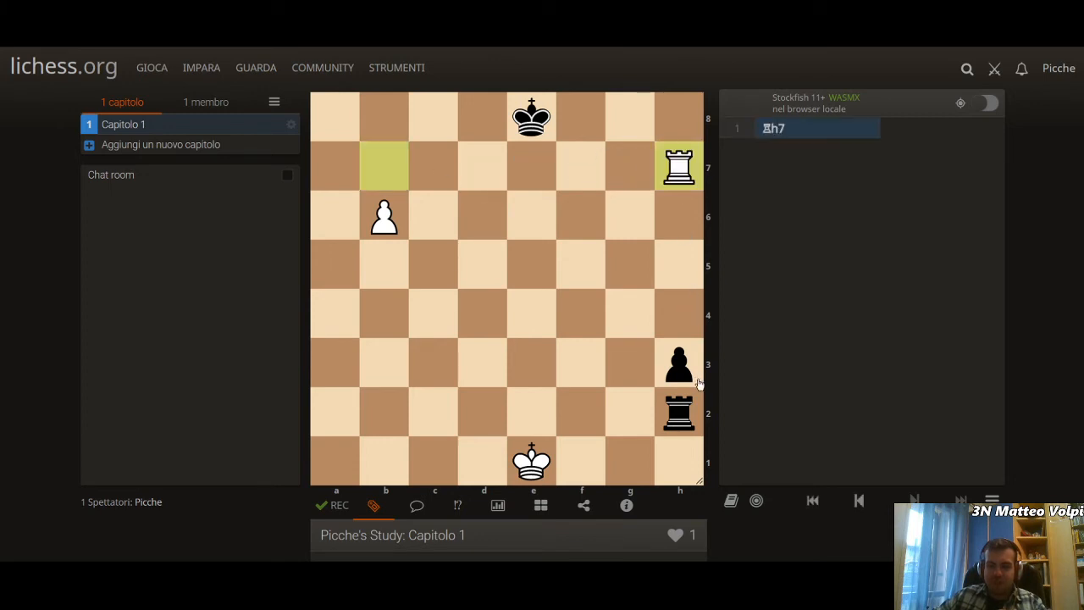
left_click_drag(684, 415, 680, 462)
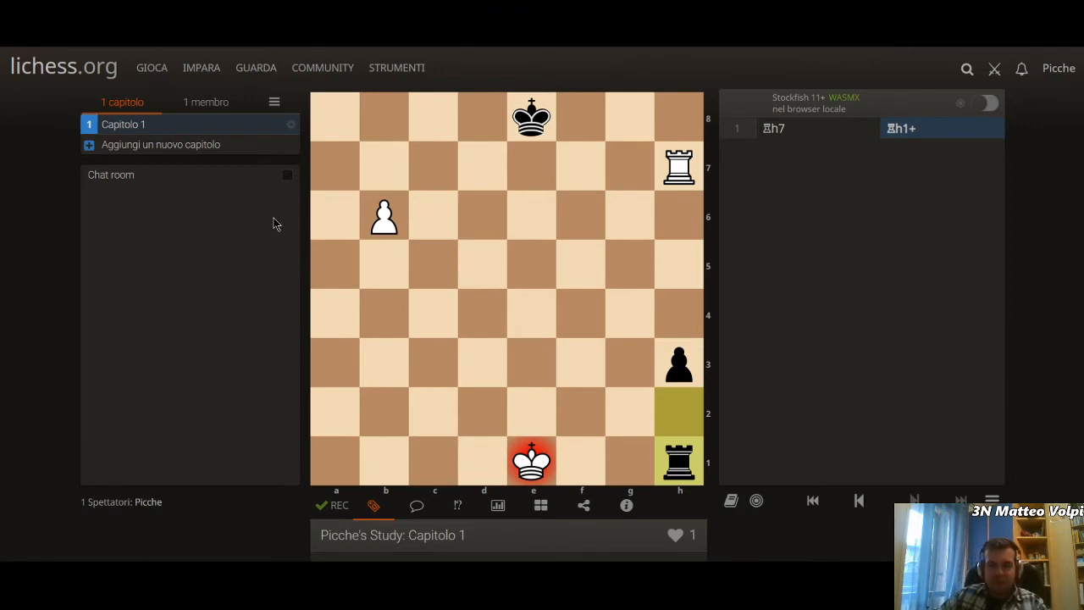
Review the URL, FEN and PGN import options for a new chapter, and leave without creating it
left_click(163, 150)
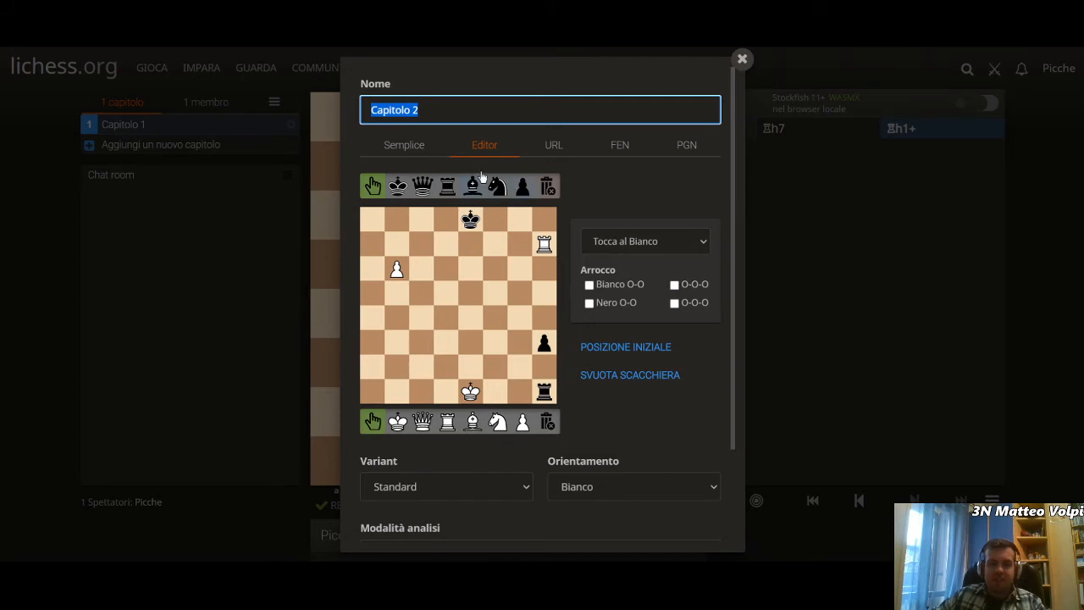
left_click(554, 146)
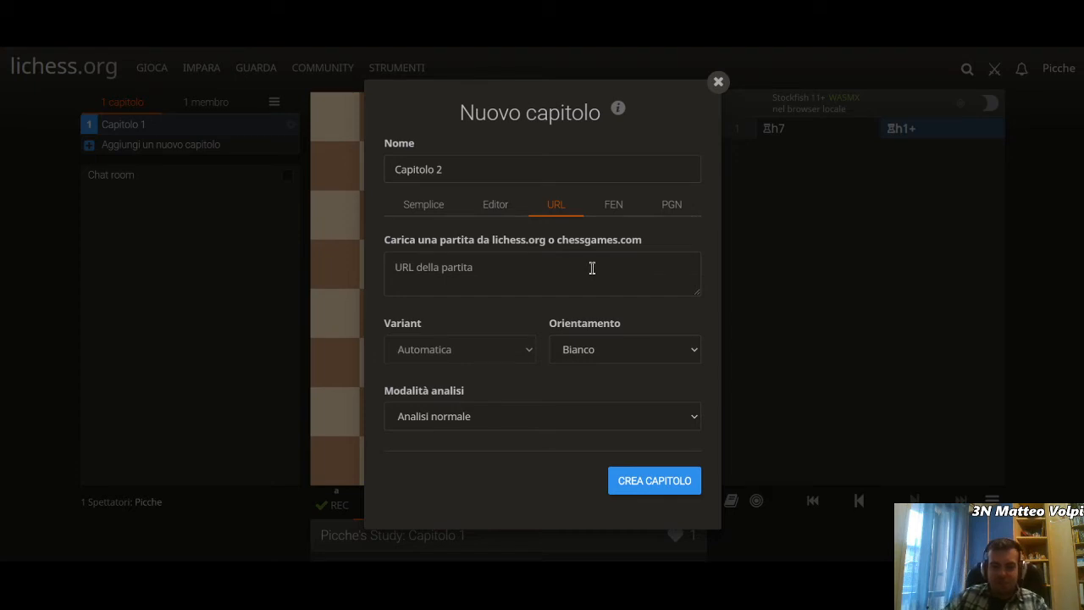
left_click(603, 211)
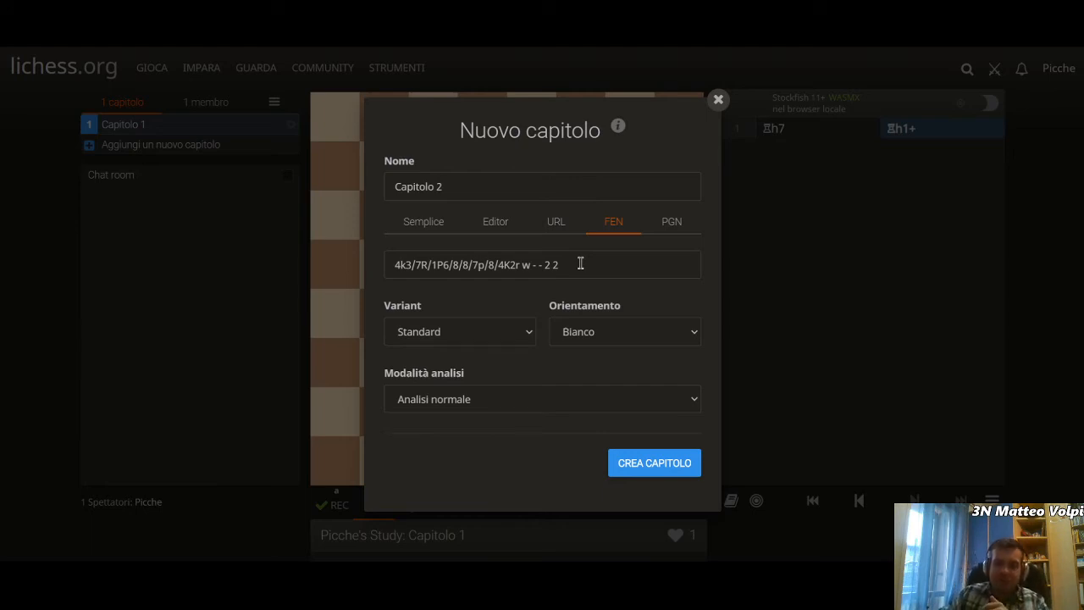
left_click_drag(580, 263, 379, 273)
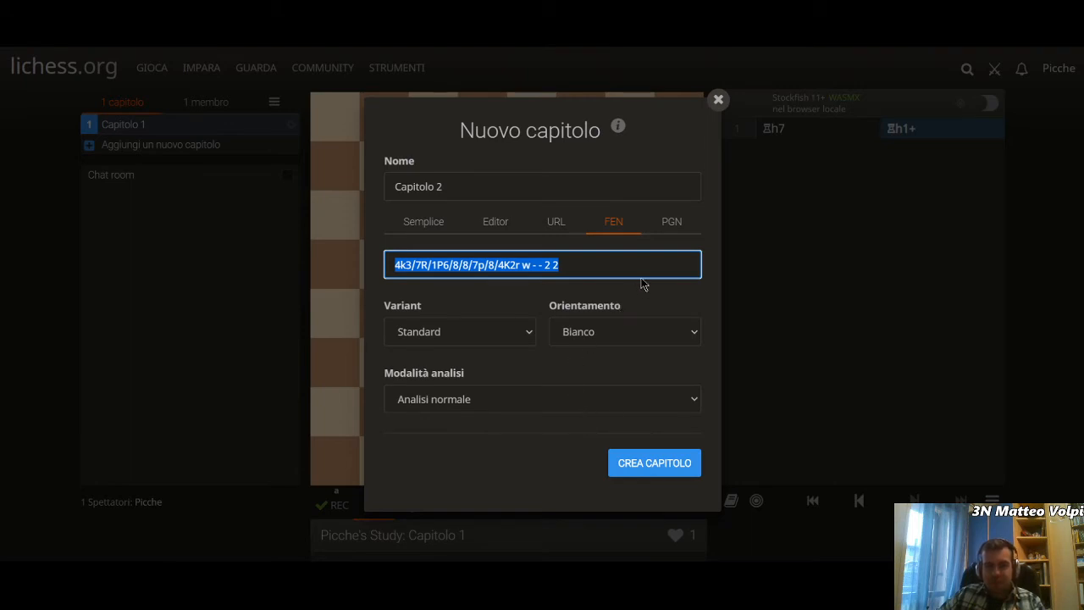
left_click(663, 223)
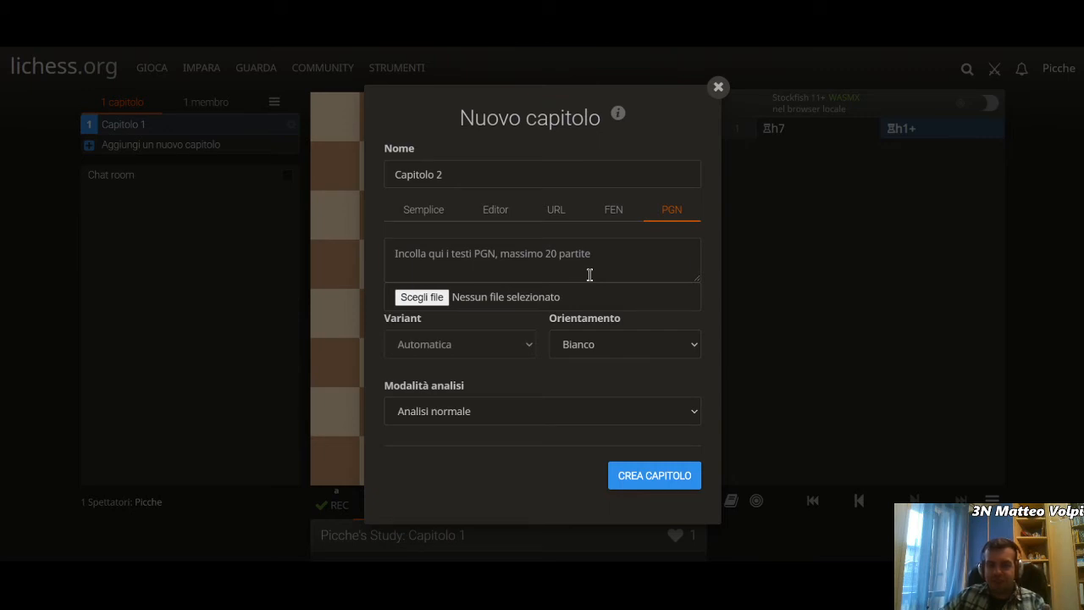
left_click(590, 274)
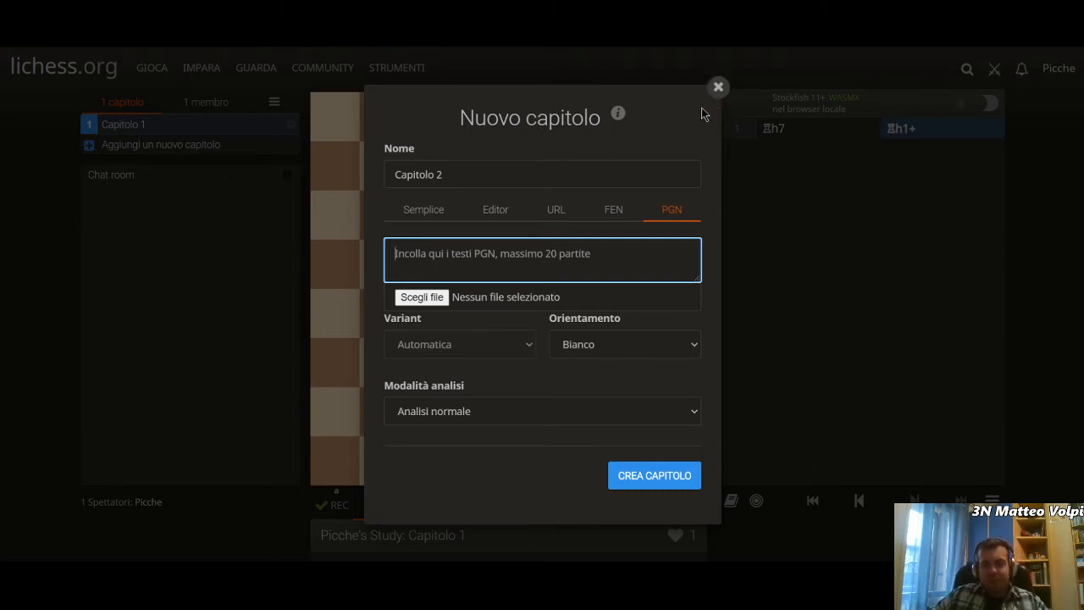
left_click(719, 88)
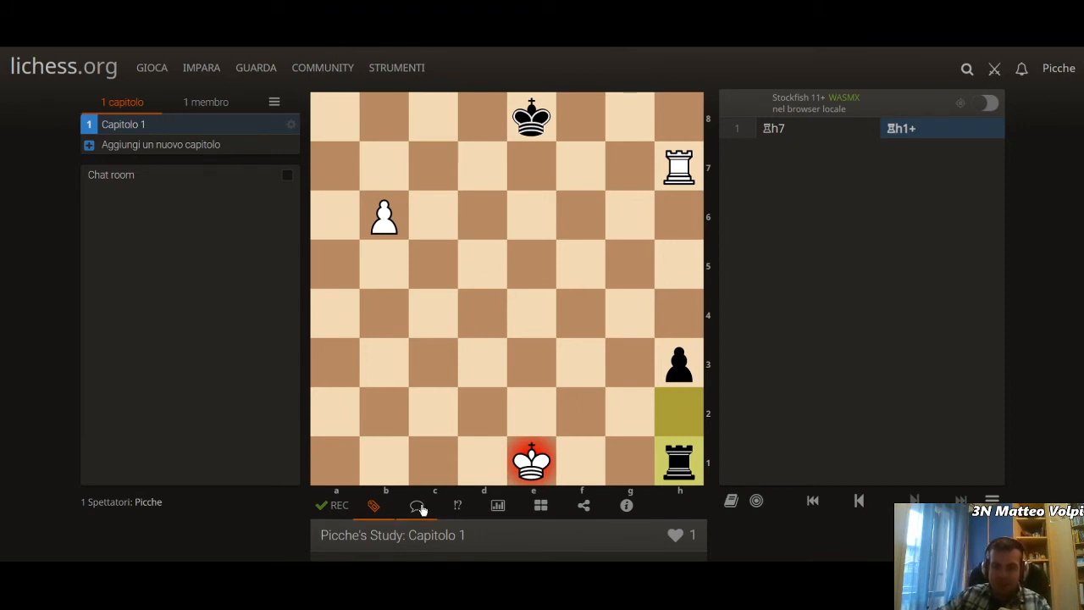
Add the comment "scacco di torre" to the move Rh1+
scroll(439, 500, "down", 1)
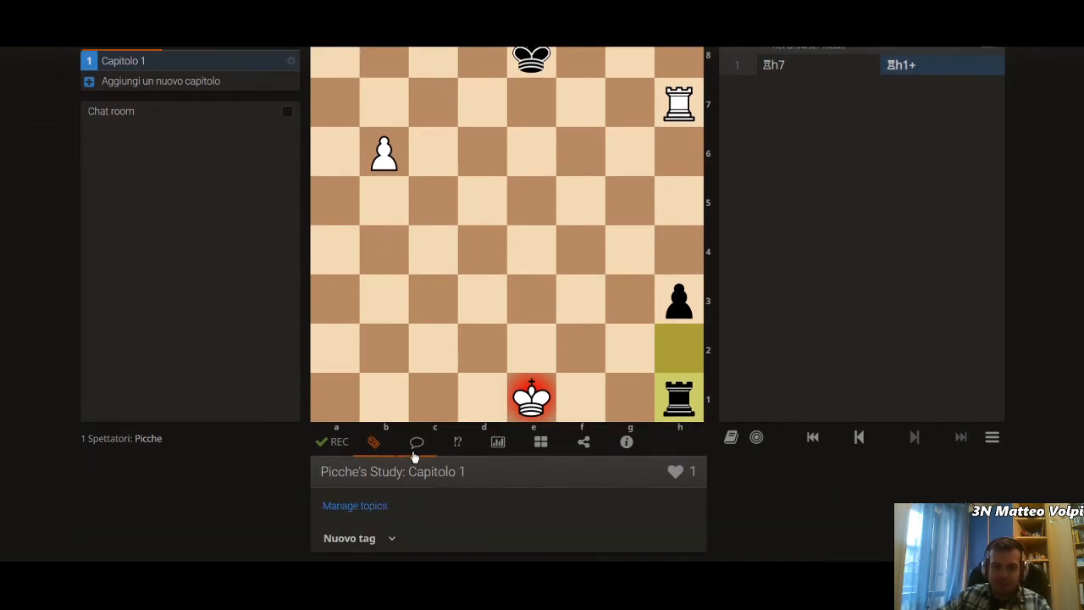
left_click(416, 442)
scroll(281, 477, "down", 1)
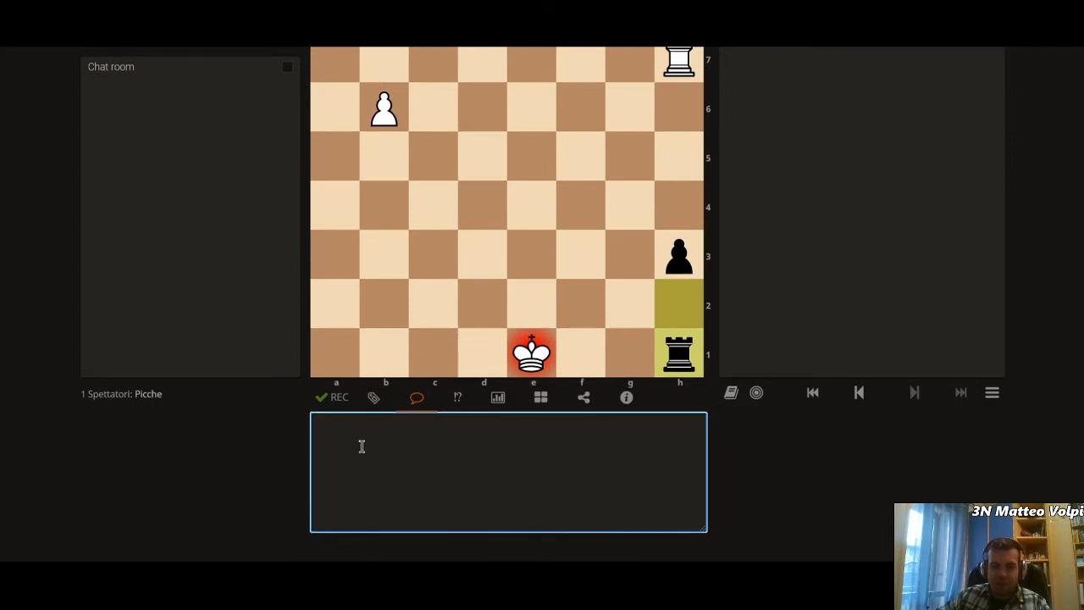
scroll(365, 449, "up", 2)
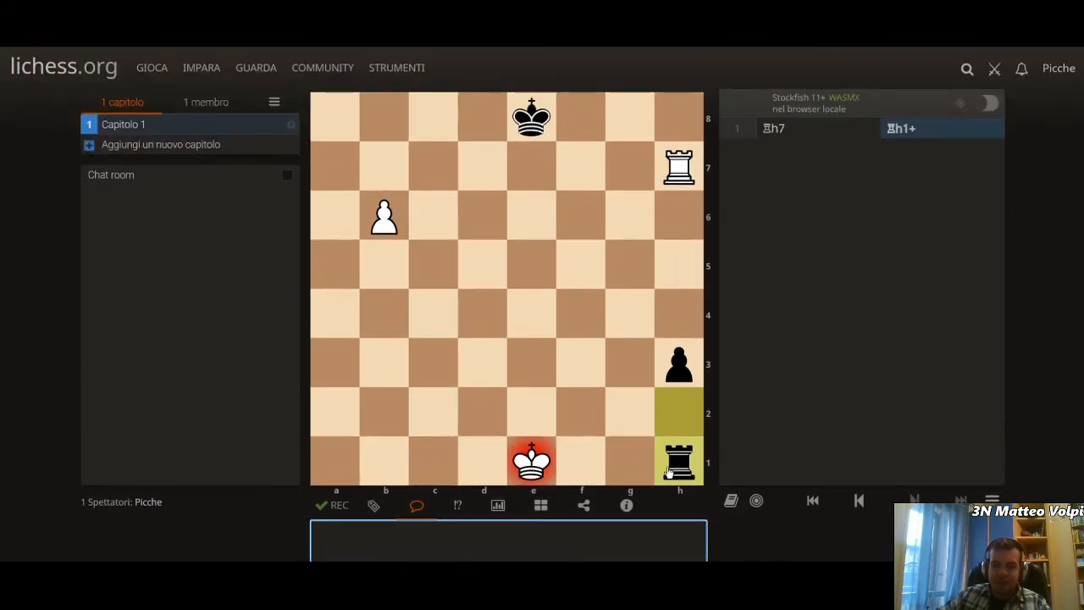
scroll(819, 551, "down", 1)
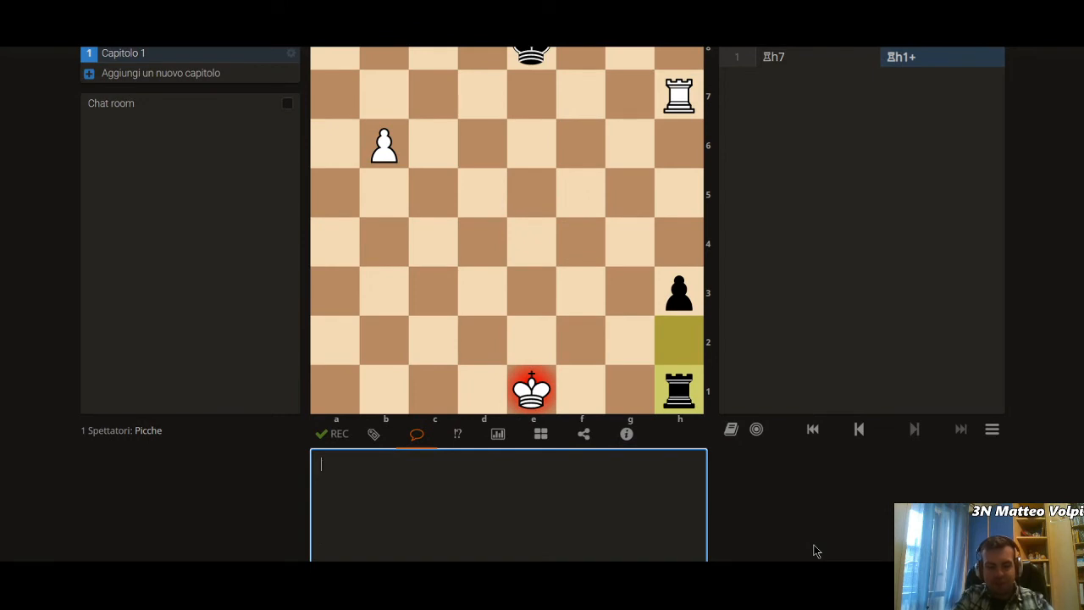
type("scacco di torre")
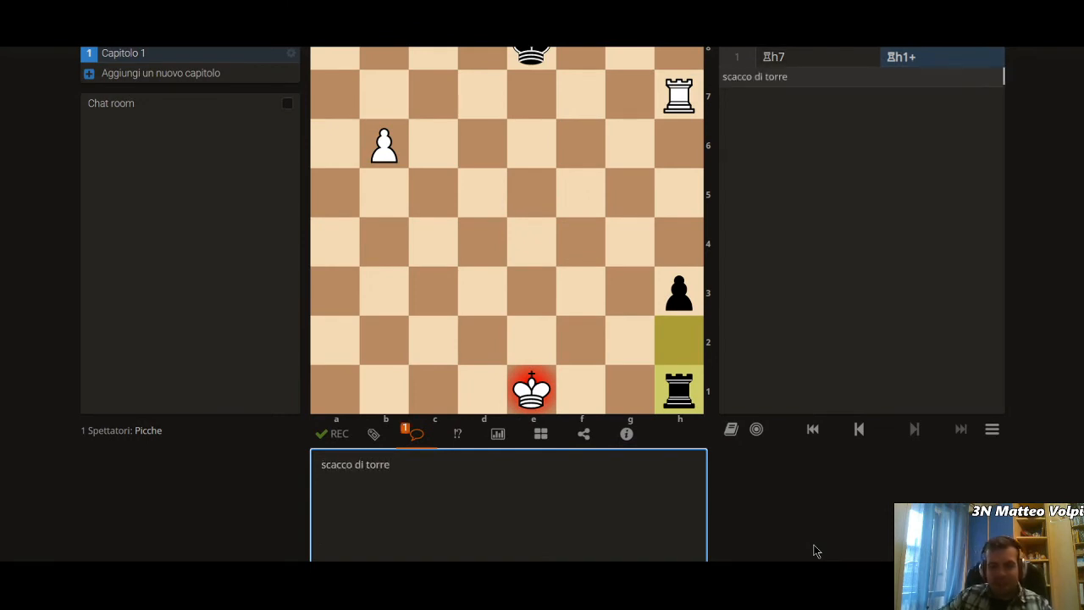
scroll(815, 551, "up", 1)
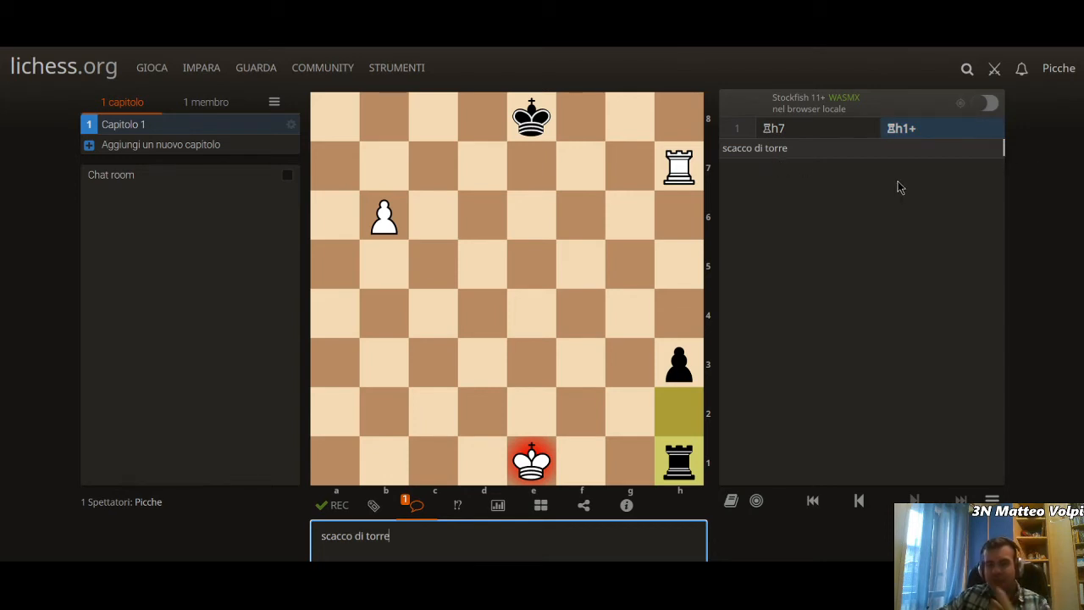
scroll(914, 221, "down", 2)
scroll(912, 220, "up", 1)
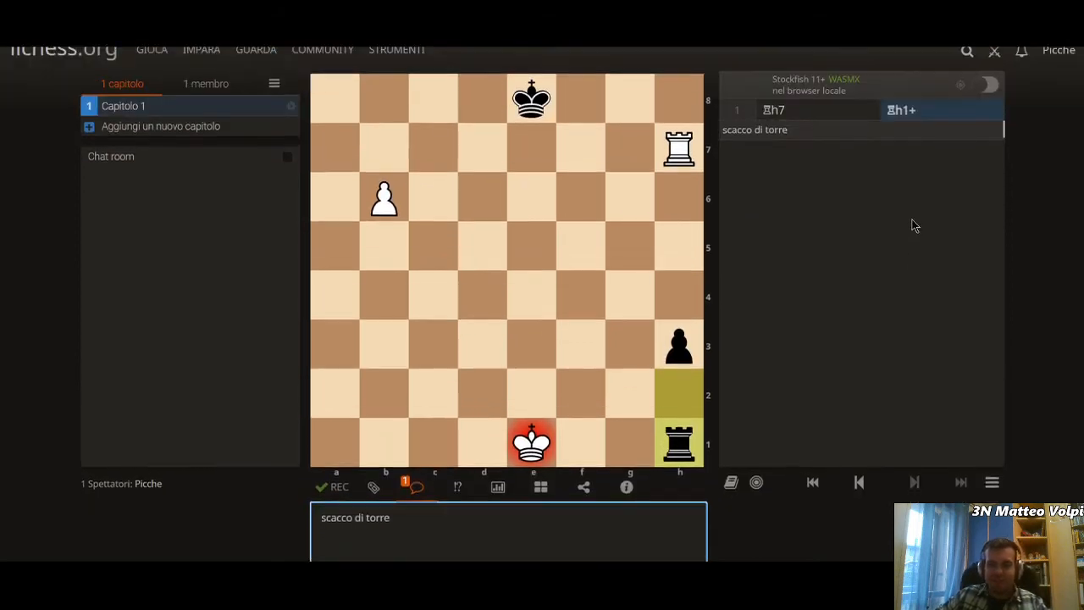
scroll(915, 226, "up", 1)
Review the annotation symbols available for the move Rh1+, from move quality to position evaluation and ideas such as Initiative
left_click(461, 513)
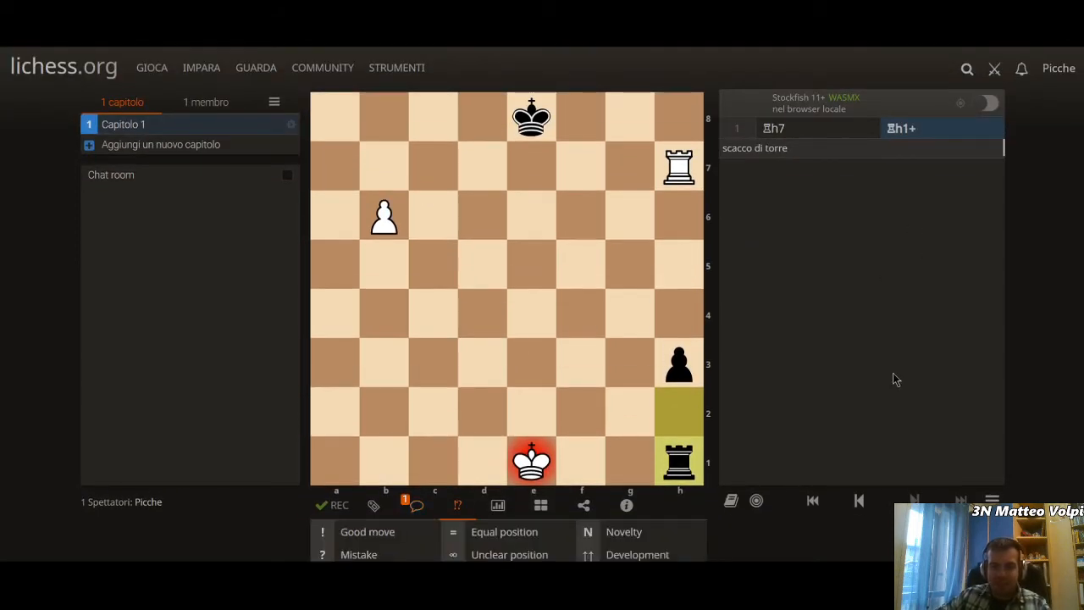
scroll(1008, 320, "down", 3)
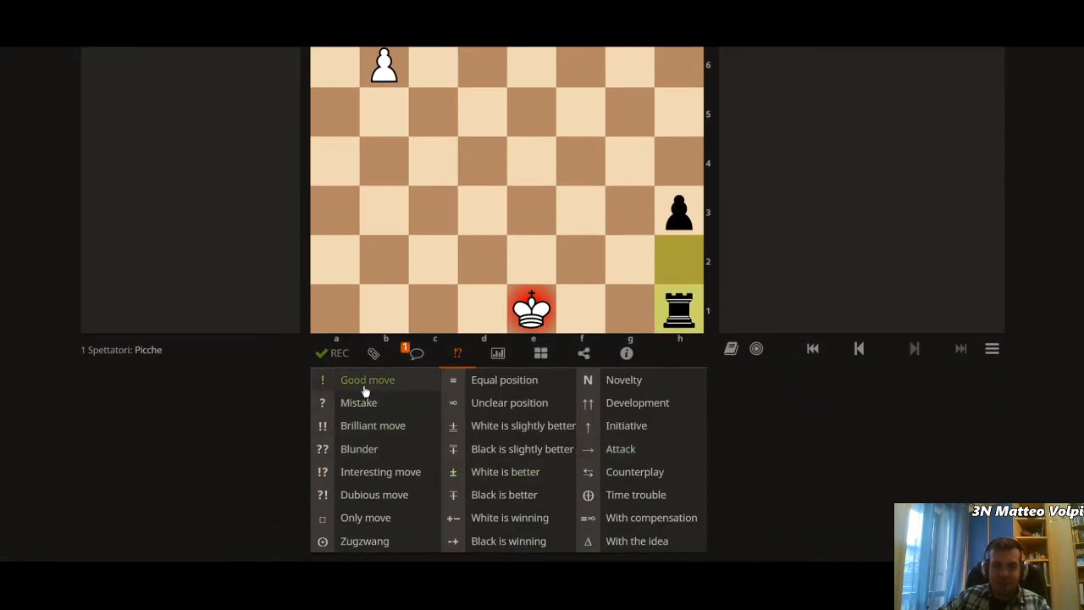
left_click(378, 427)
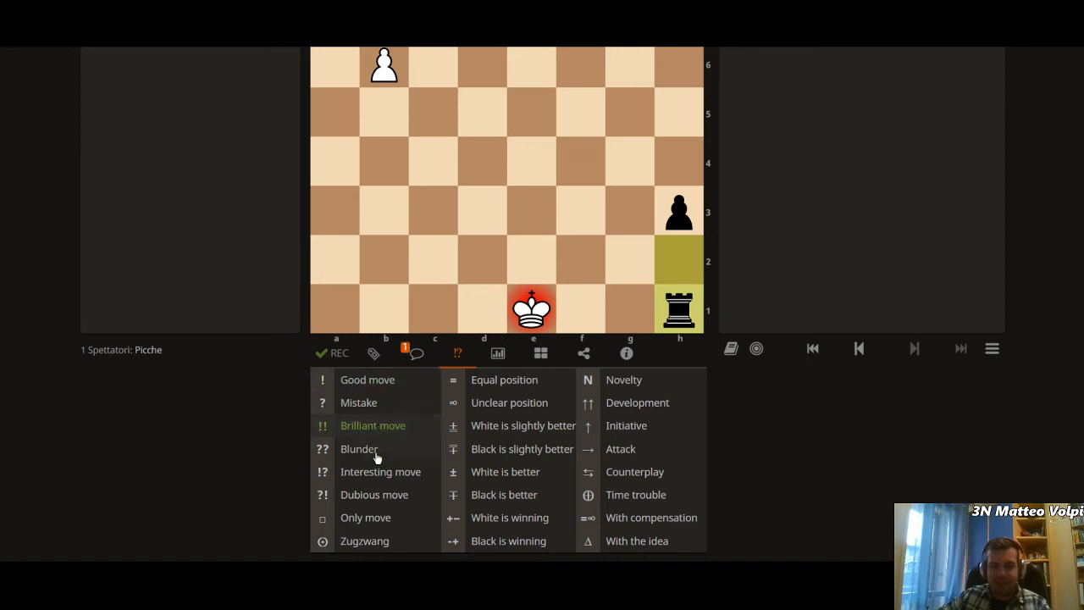
left_click(378, 457)
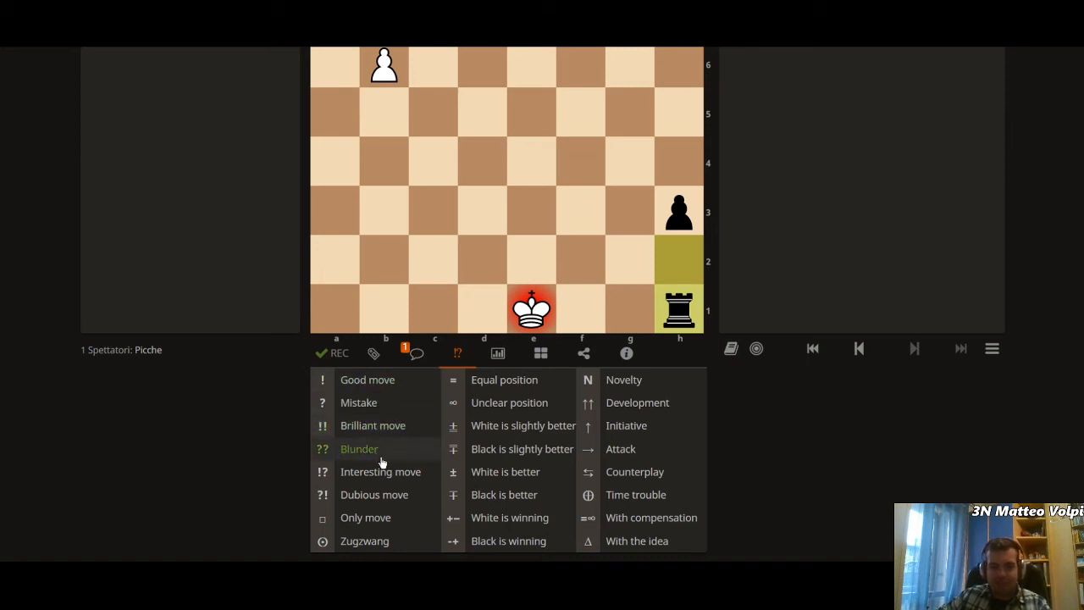
left_click(388, 477)
left_click(391, 498)
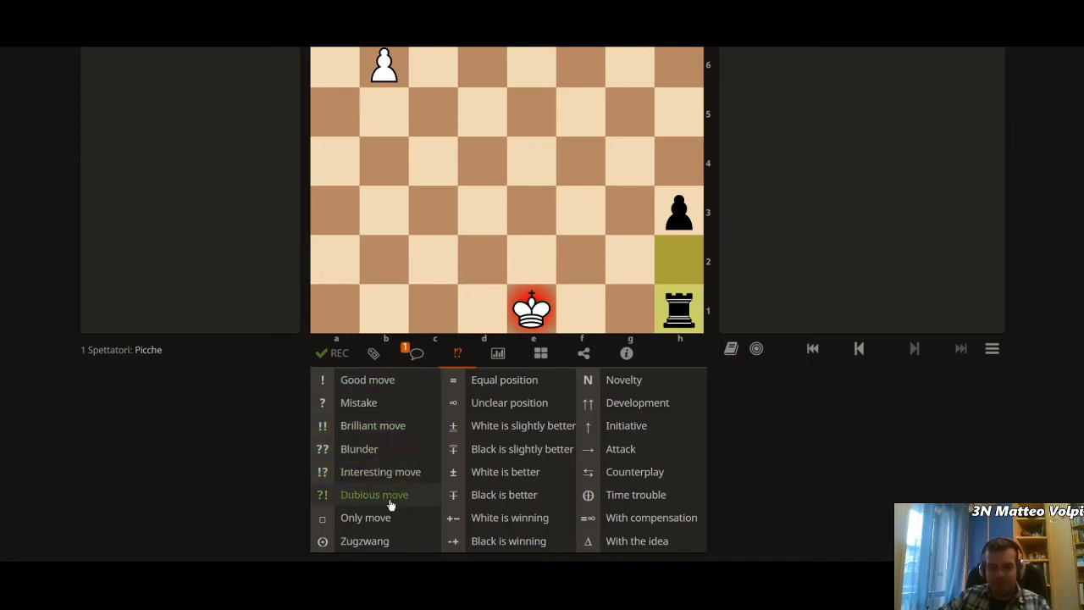
left_click(493, 385)
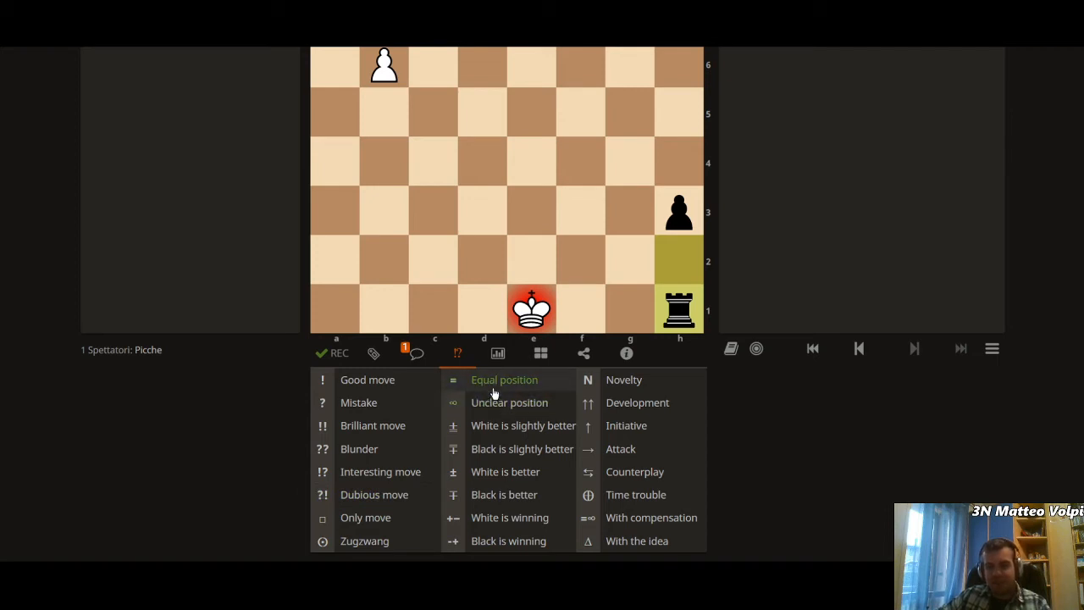
left_click(498, 406)
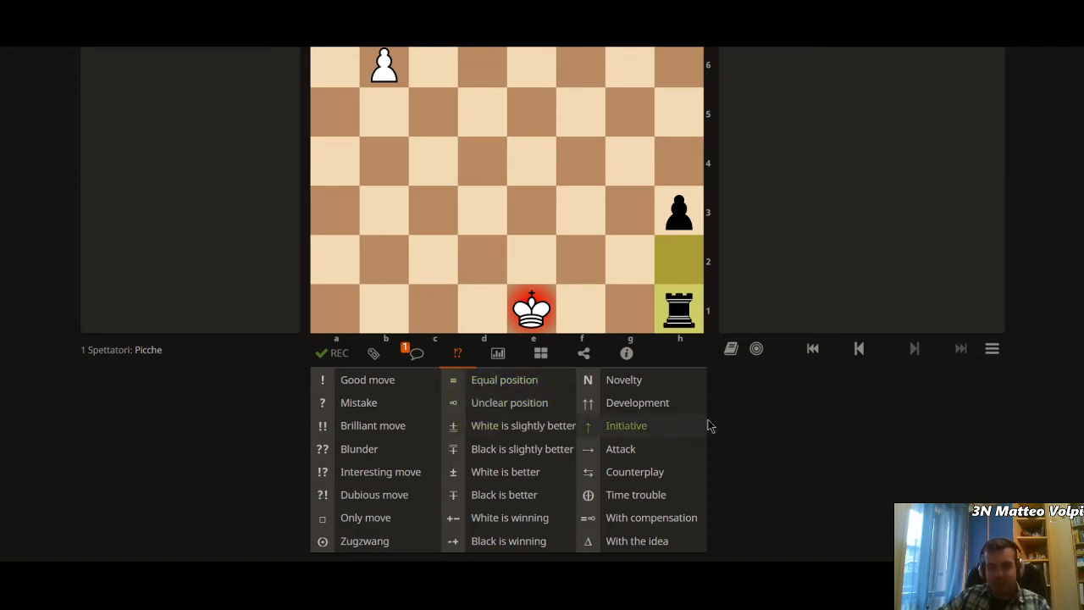
left_click(674, 398)
left_click(656, 429)
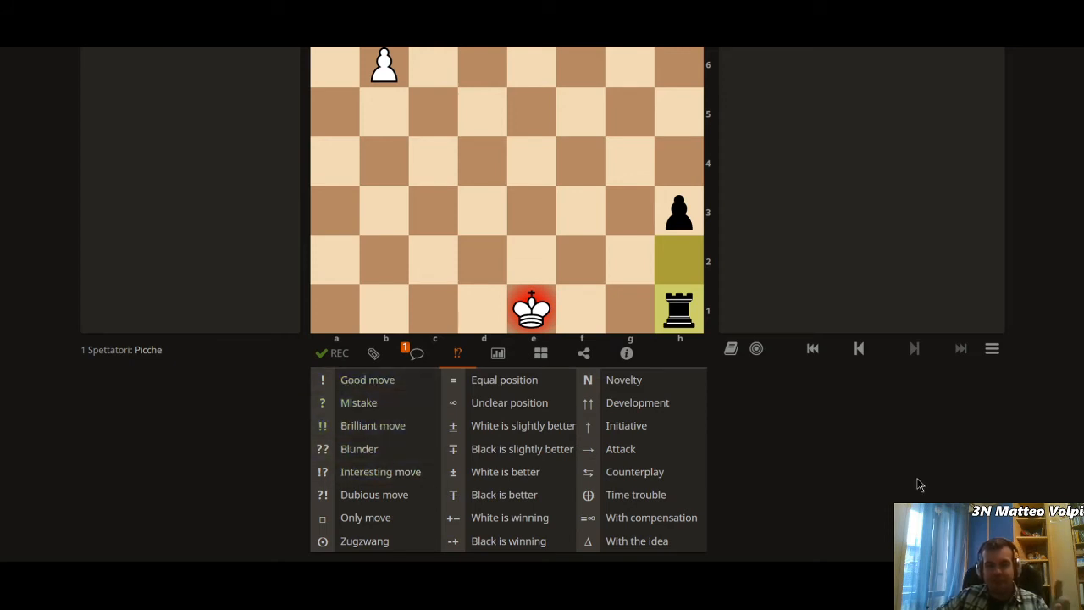
Turn on the Stockfish analysis and enable the best-move arrow (Freccia per la mossa migliore) in the computer analysis settings
scroll(873, 466, "up", 2)
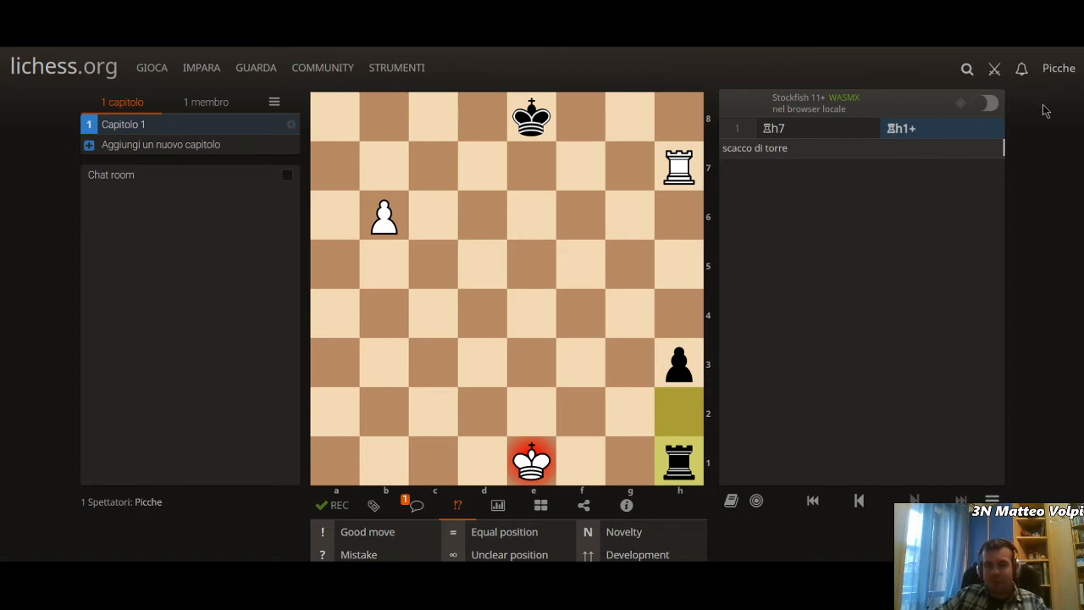
left_click(987, 108)
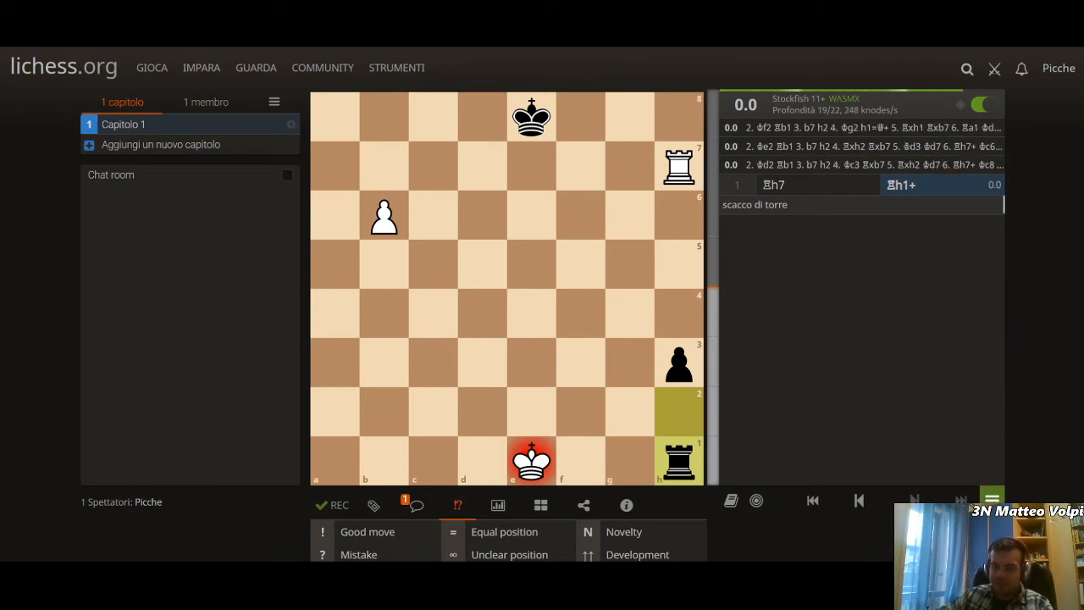
left_click(992, 500)
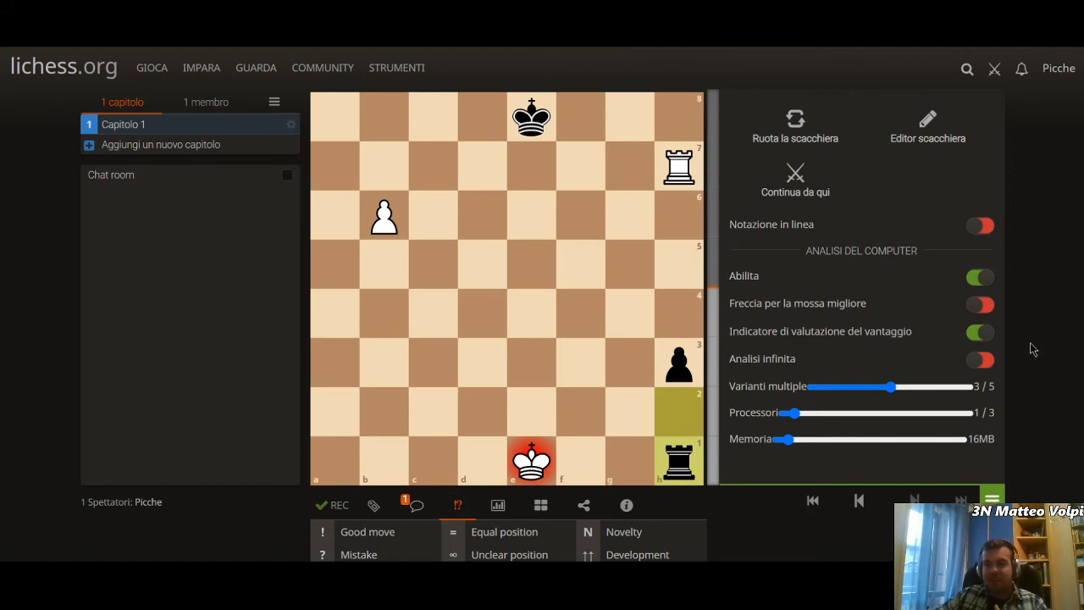
left_click(982, 314)
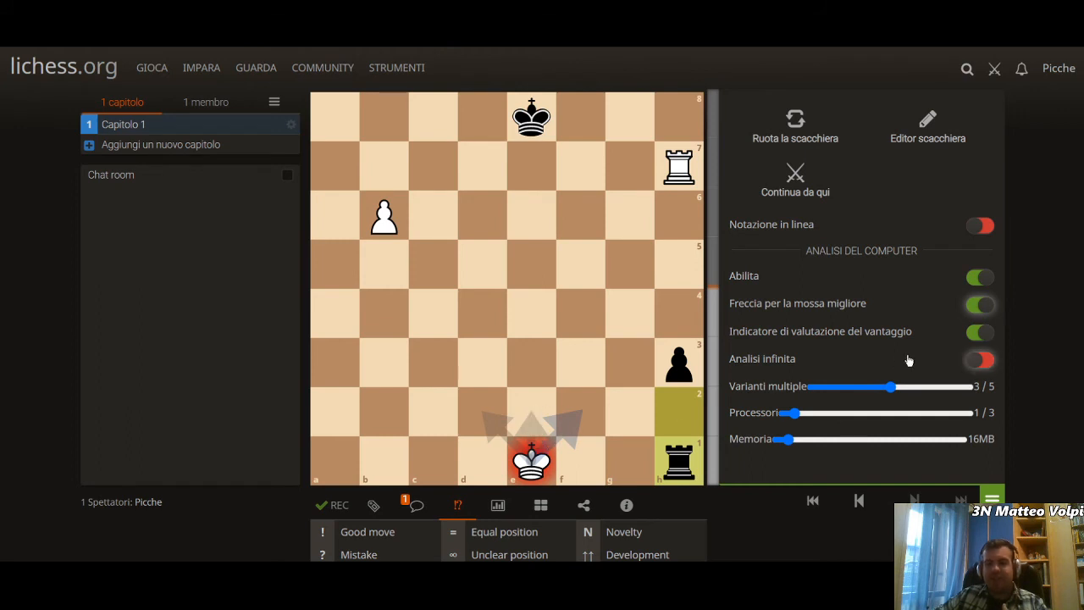
Turn off the best-move arrow (Freccia per la mossa migliore) and turn on inline notation (Notazione in linea)
left_click(980, 311)
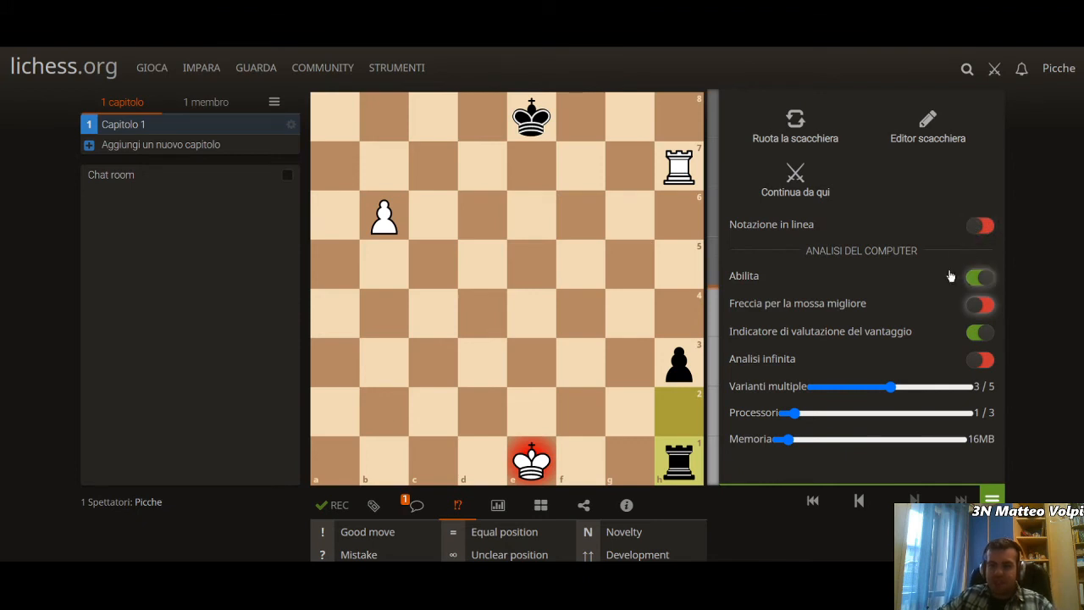
left_click(981, 228)
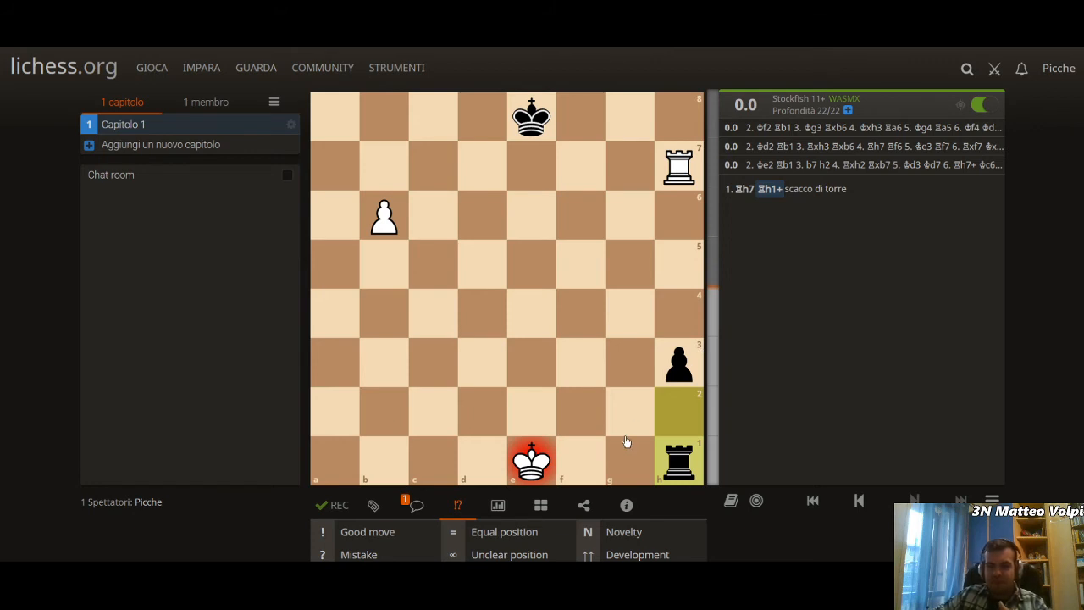
Record the white king's move 2. Kf2 and switch inline notation (Notazione in linea) off again
left_click_drag(535, 458, 580, 412)
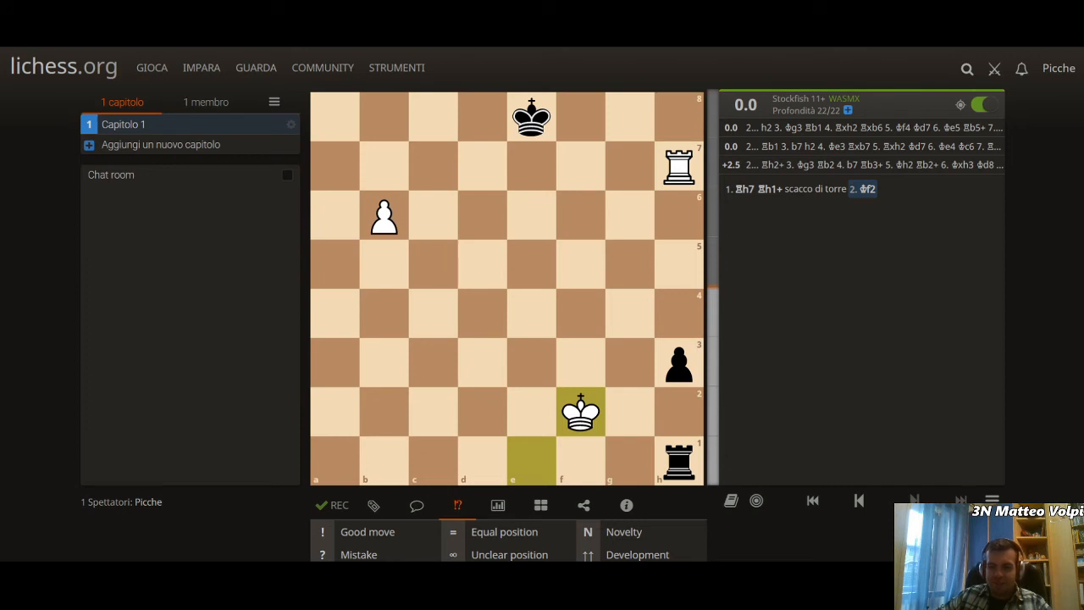
left_click(992, 500)
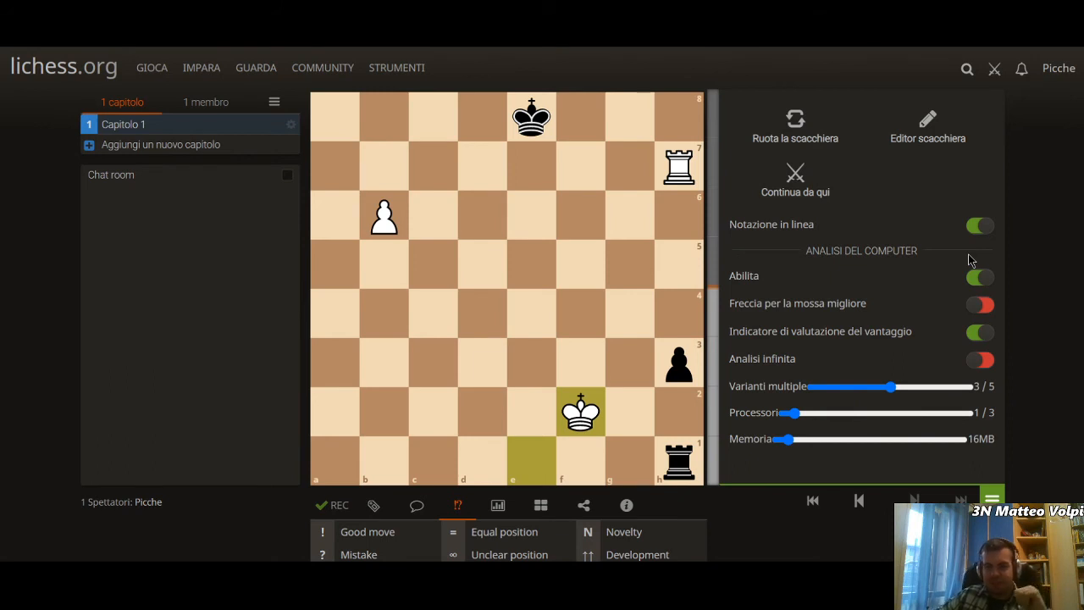
left_click(980, 226)
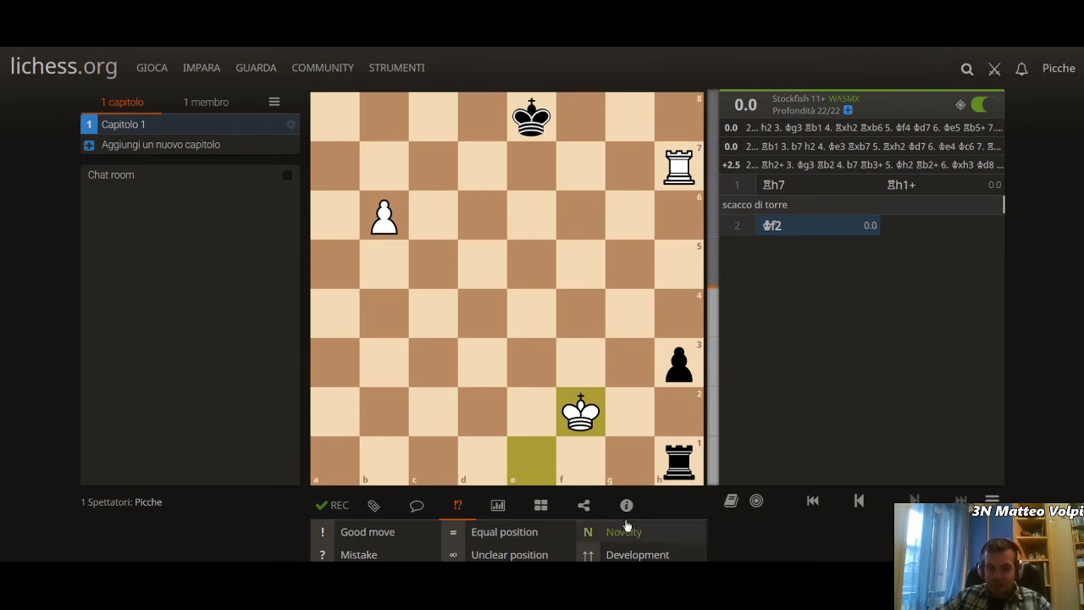
Examine the study's sharing options: duplication, PGN and GIF downloads, study and chapter URLs, embed code and FEN
left_click(585, 507)
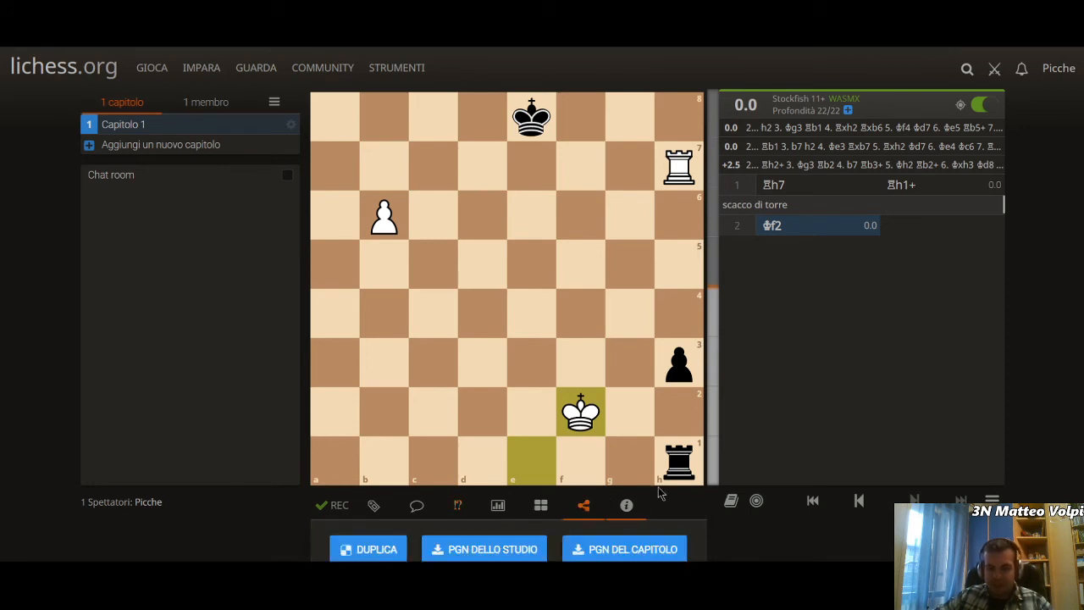
scroll(715, 484, "down", 1)
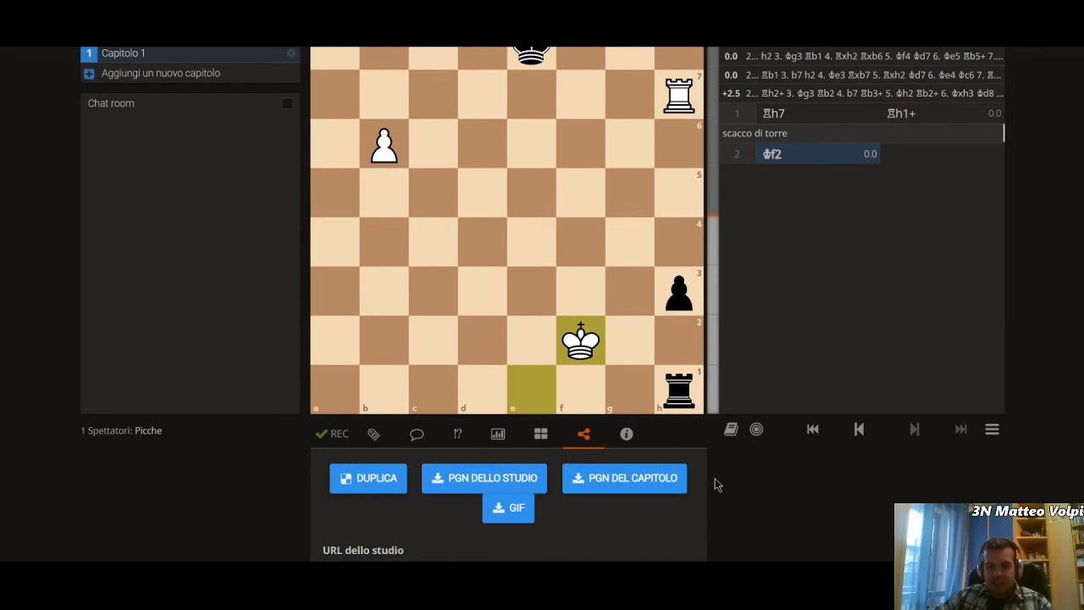
scroll(714, 485, "down", 1)
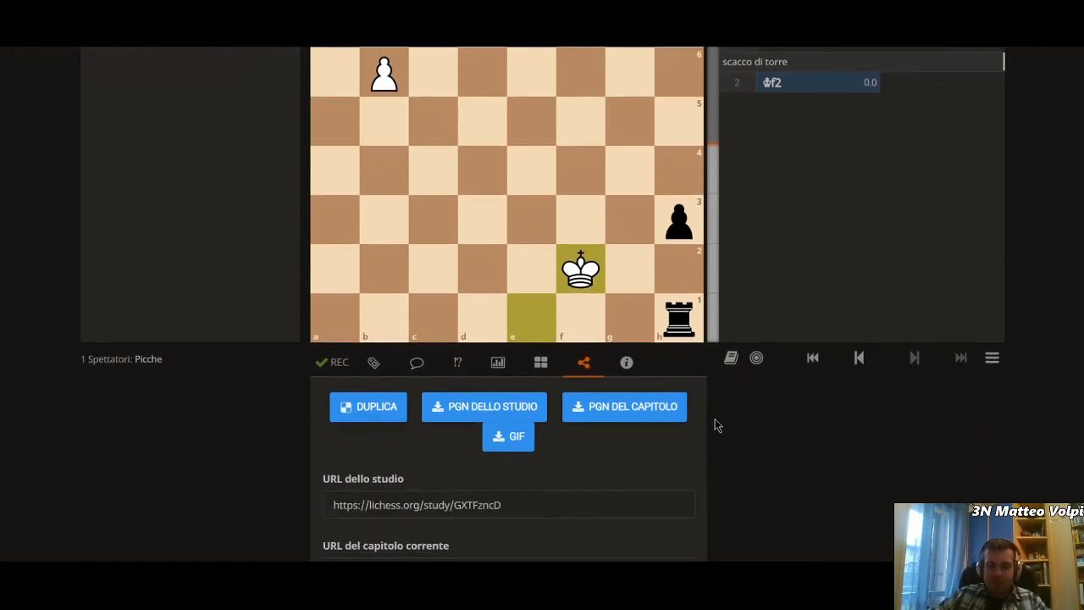
scroll(715, 418, "down", 2)
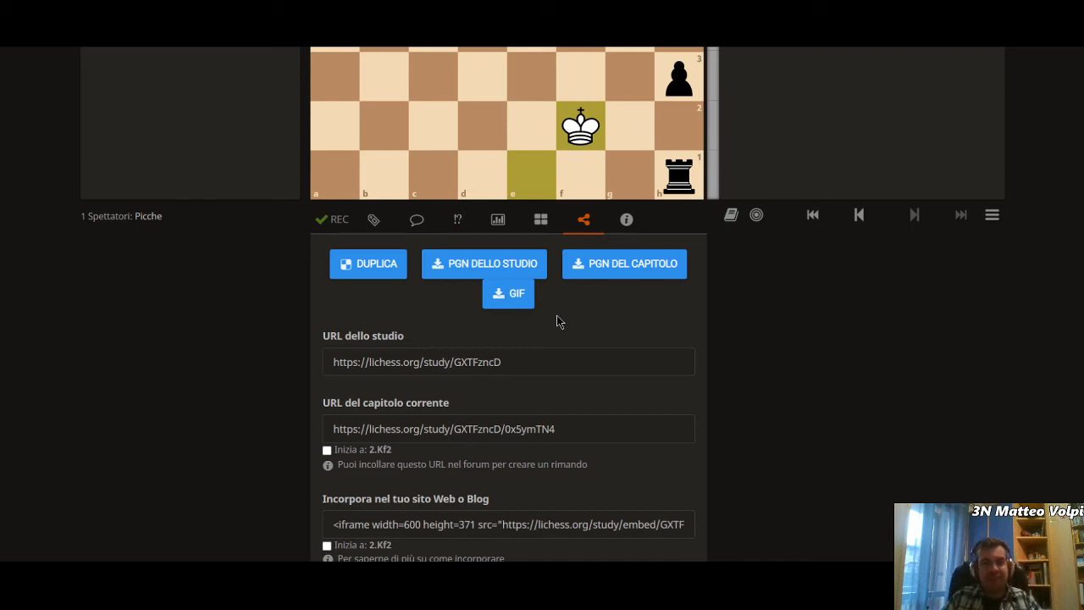
scroll(580, 344, "down", 1)
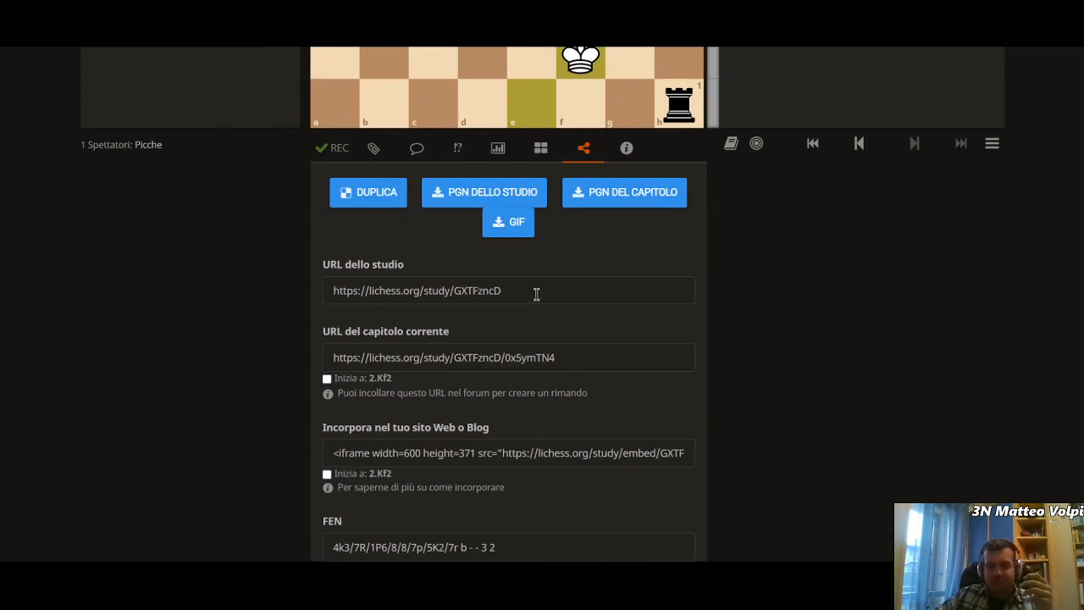
scroll(537, 294, "up", 5)
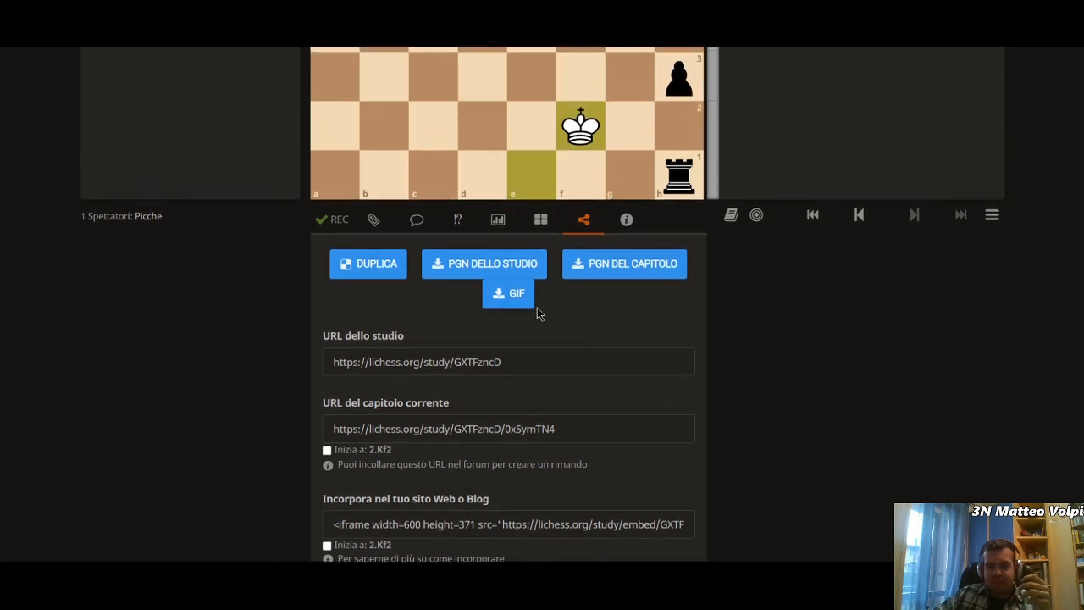
scroll(539, 318, "up", 3)
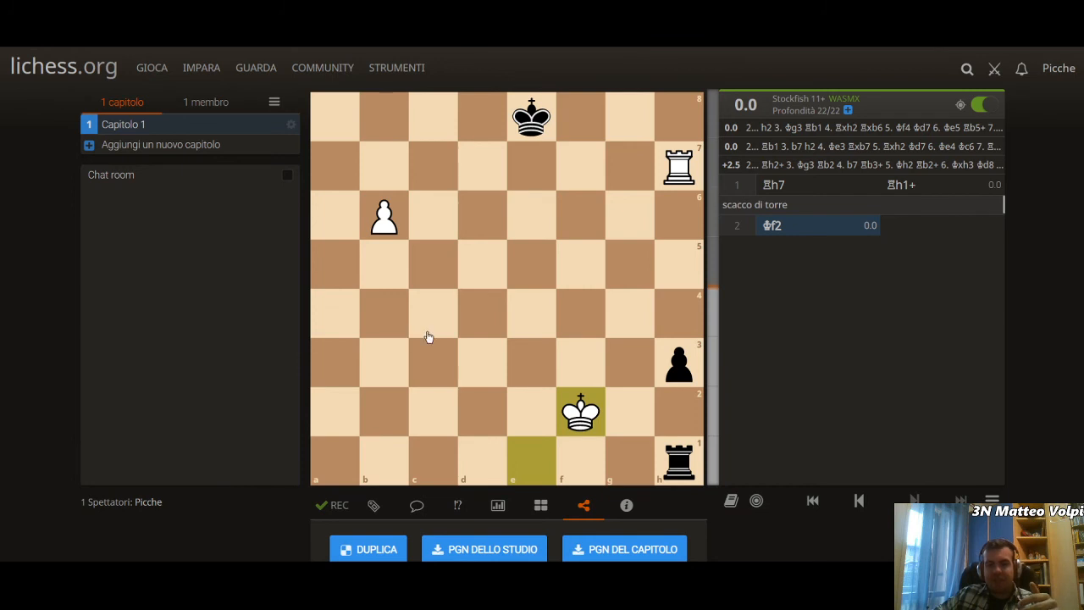
scroll(766, 438, "down", 2)
scroll(766, 438, "down", 4)
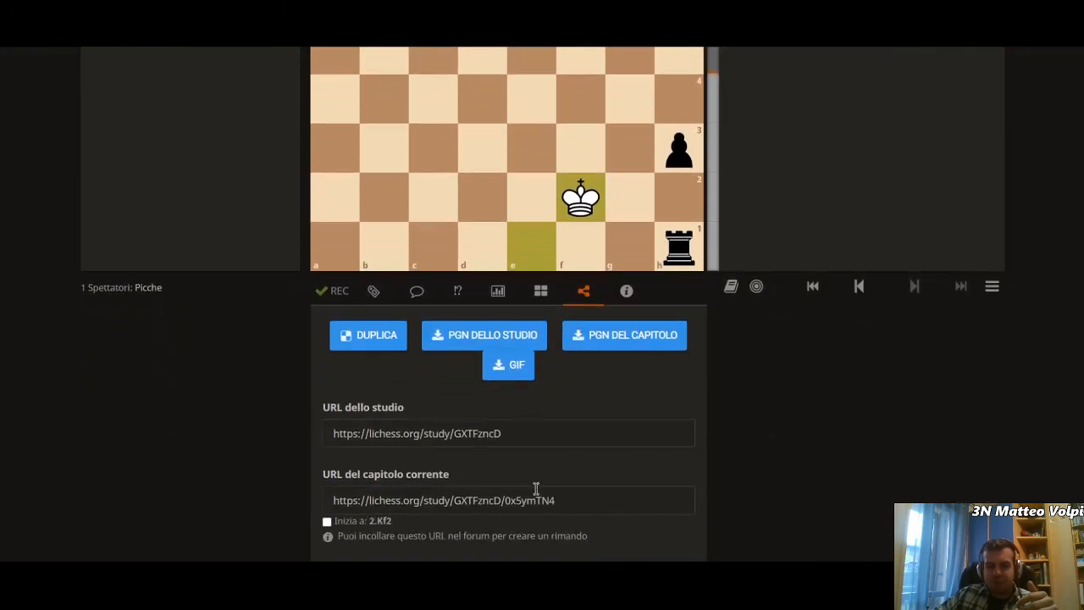
scroll(571, 501, "up", 6)
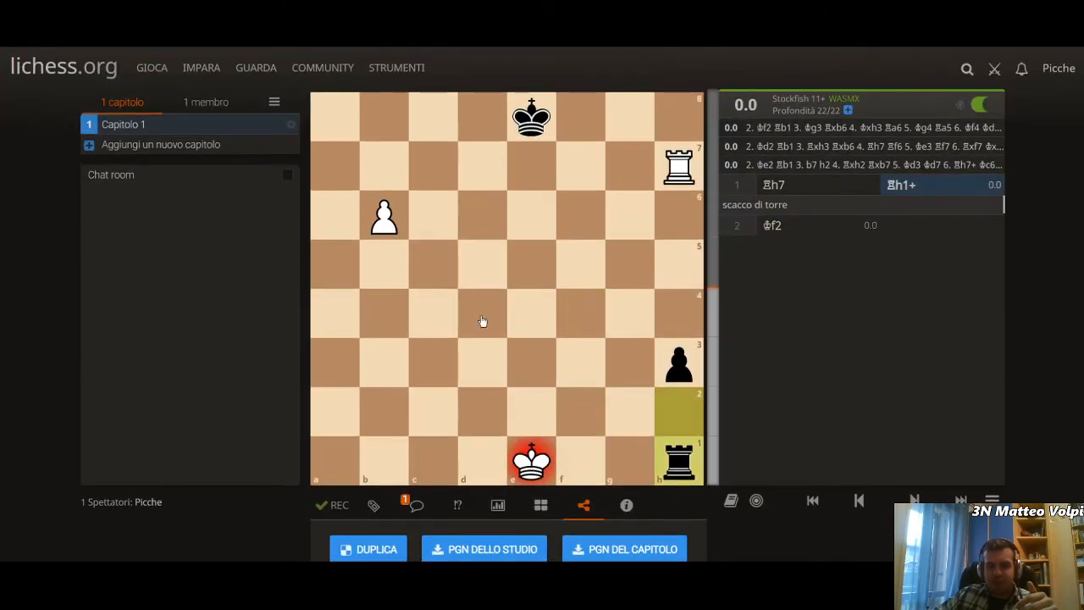
Download the whole study as a PGN file (PGN dello studio)
scroll(815, 504, "down", 6)
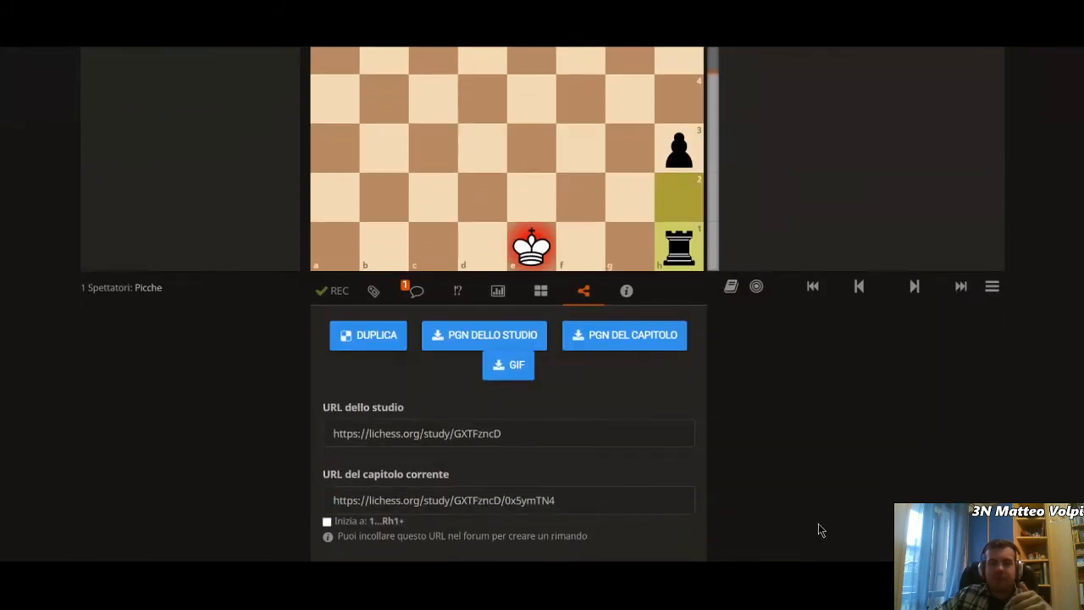
scroll(806, 488, "down", 2)
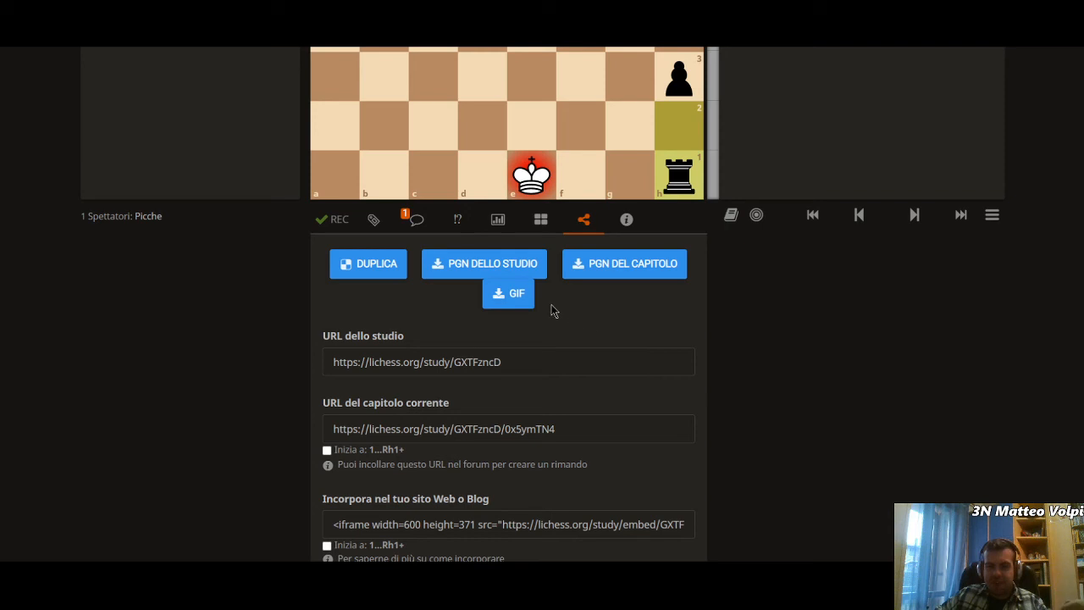
left_click(538, 271)
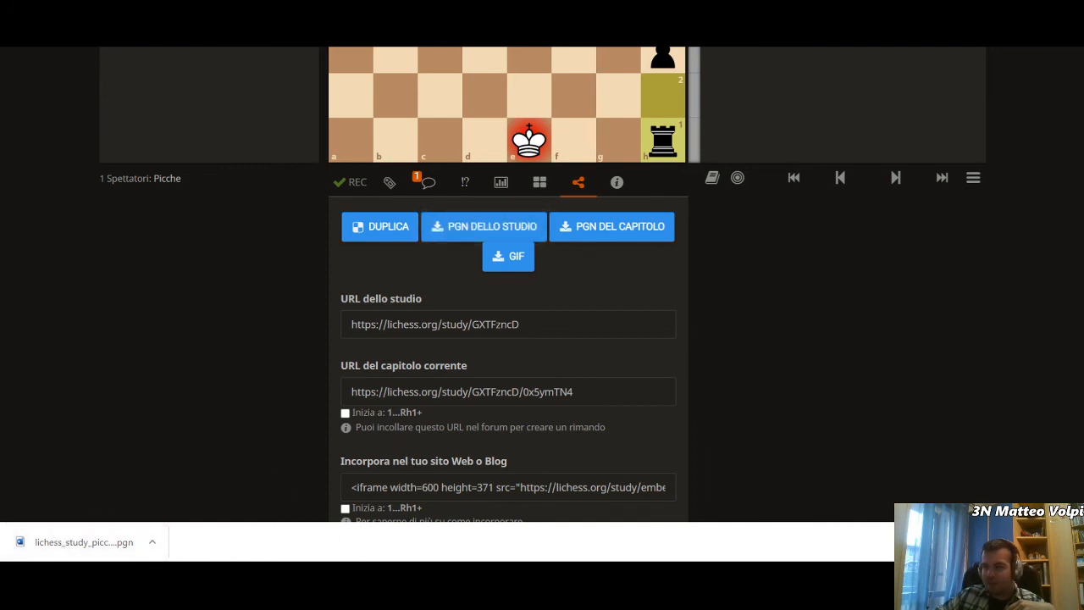
Locate the downloaded study PGN in the Download folder of File Explorer, and return to the Lichess study
key("super+e")
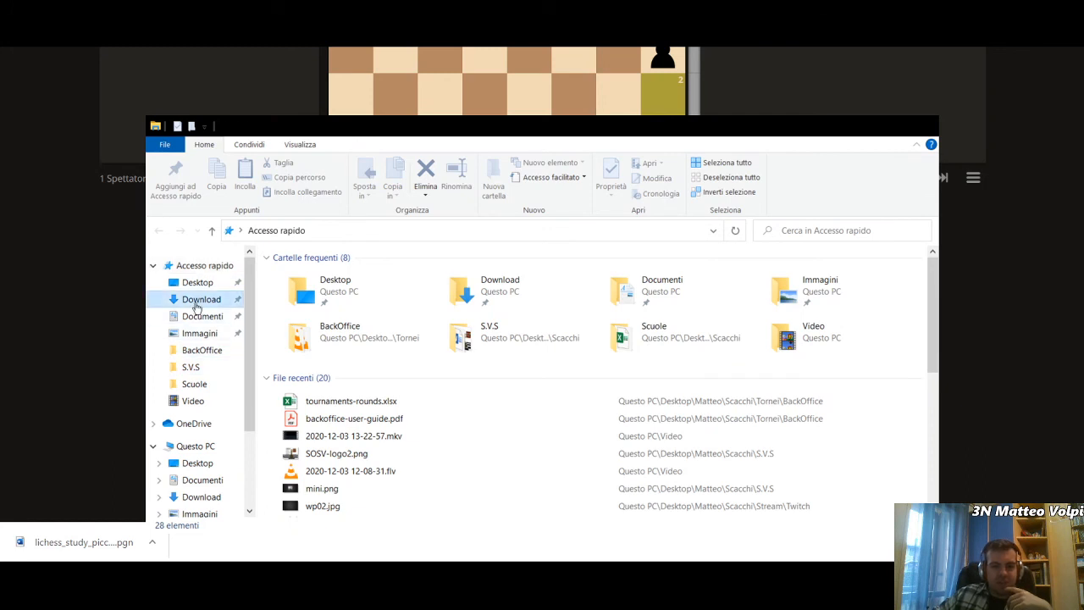
left_click(199, 301)
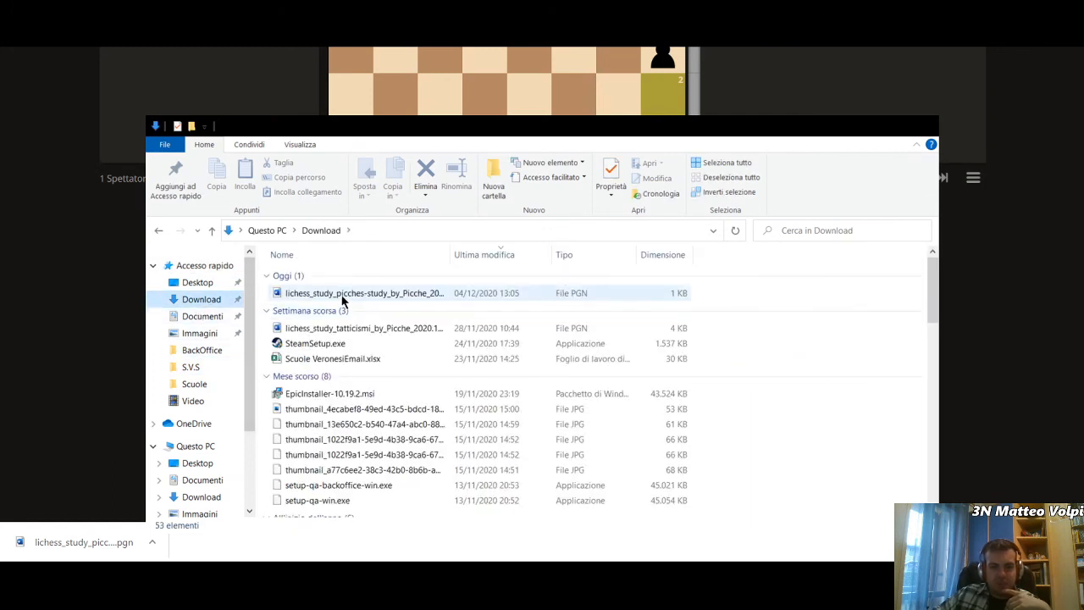
left_click(343, 296)
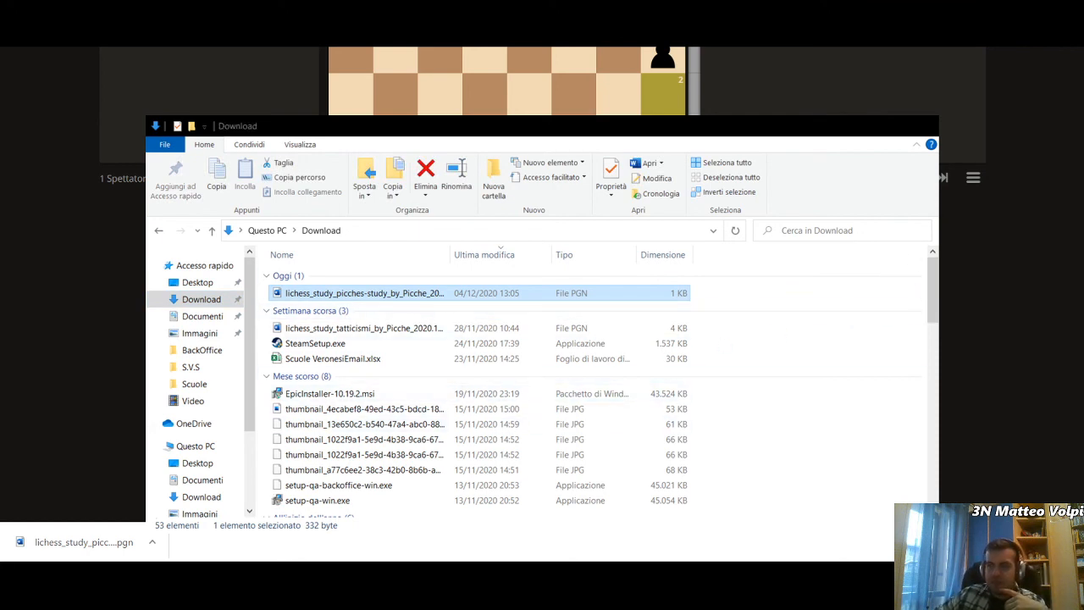
key("alt+Tab")
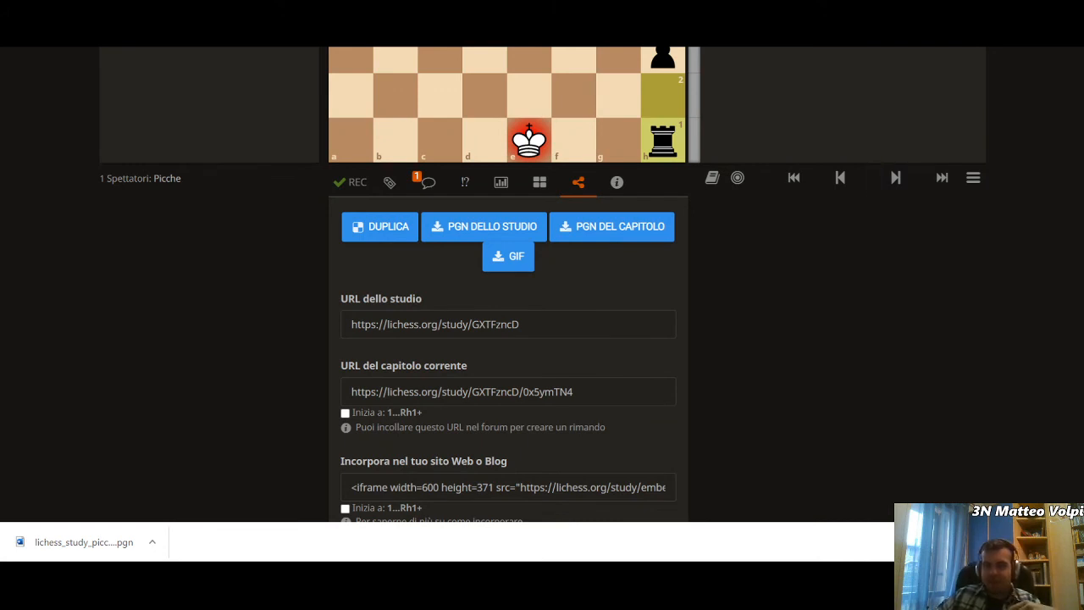
Review the page for duplicating the study, and return to the study without cloning it
scroll(542, 280, "up", 3)
scroll(542, 279, "up", 1)
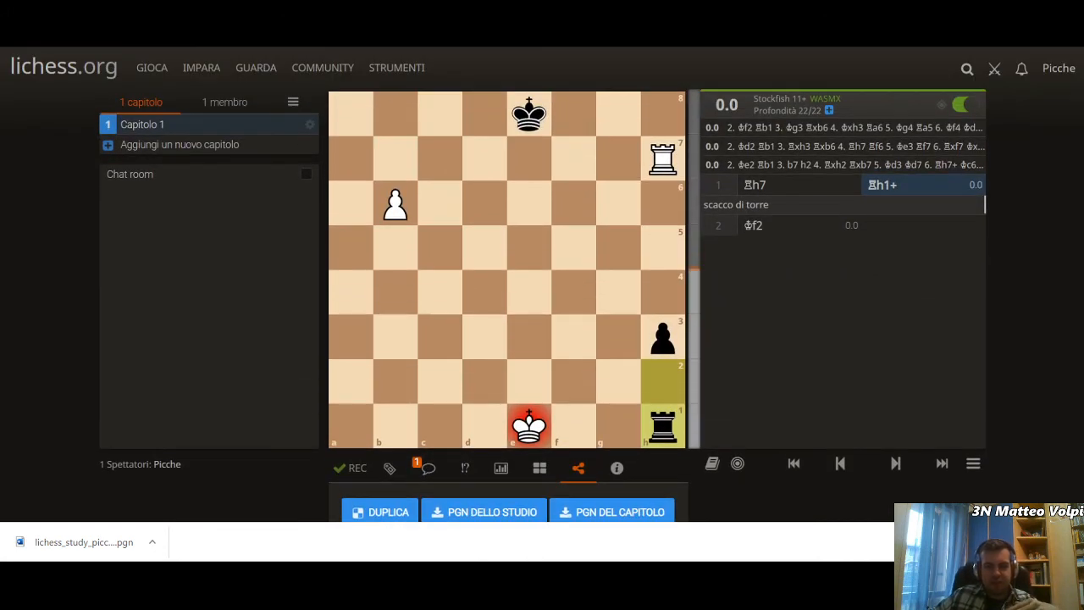
scroll(542, 279, "down", 1)
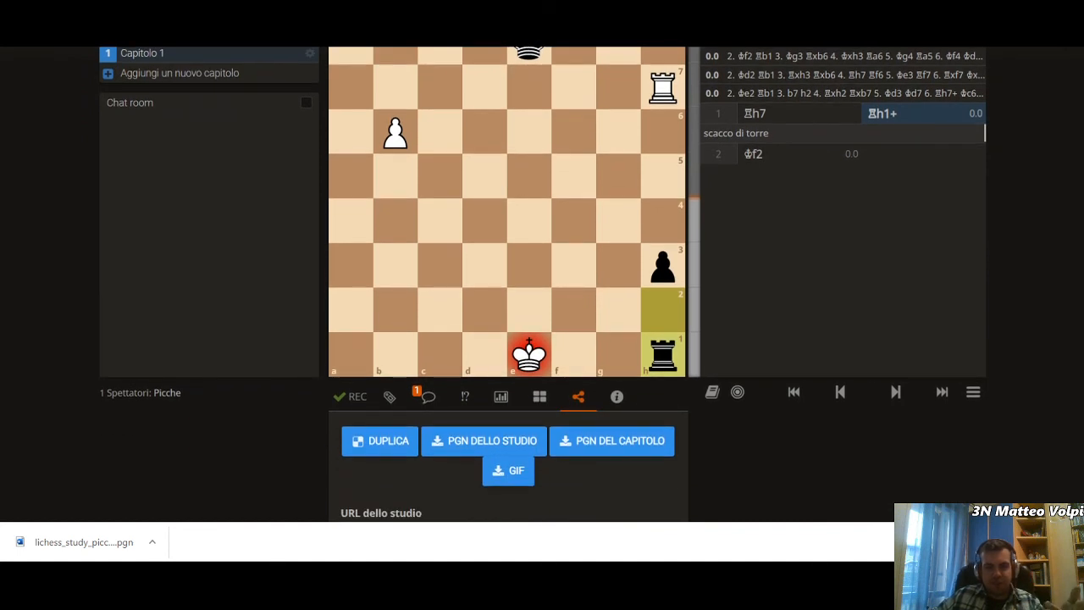
scroll(542, 280, "down", 1)
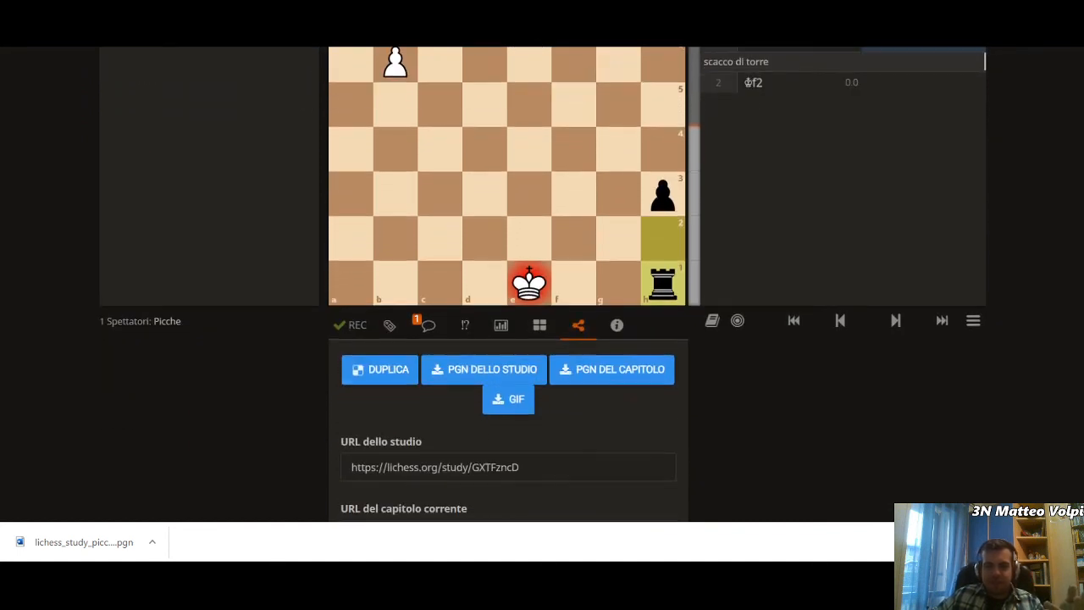
left_click(356, 370)
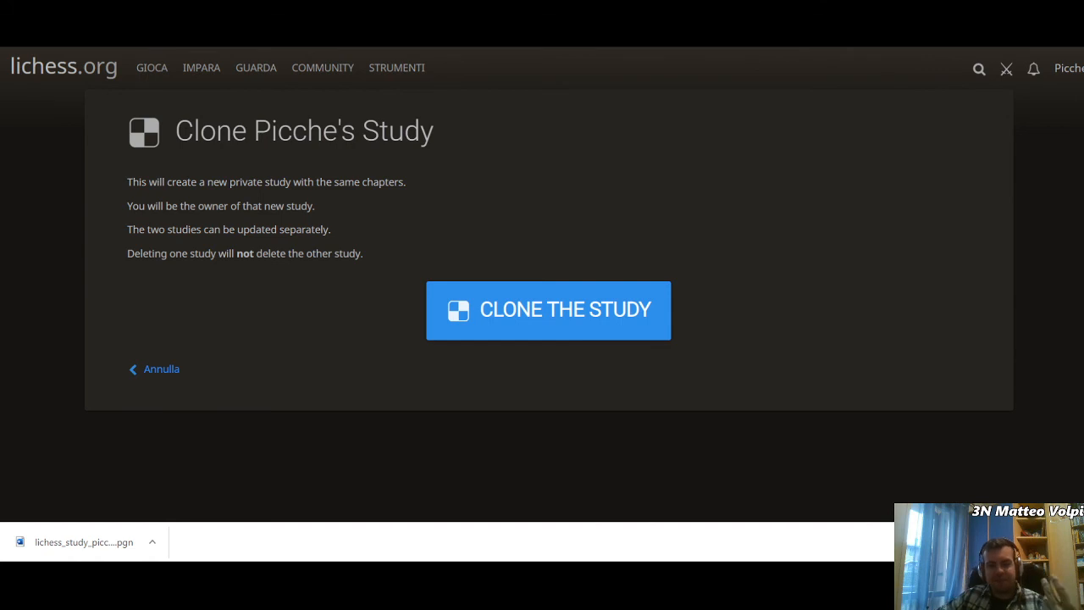
left_click(632, 299)
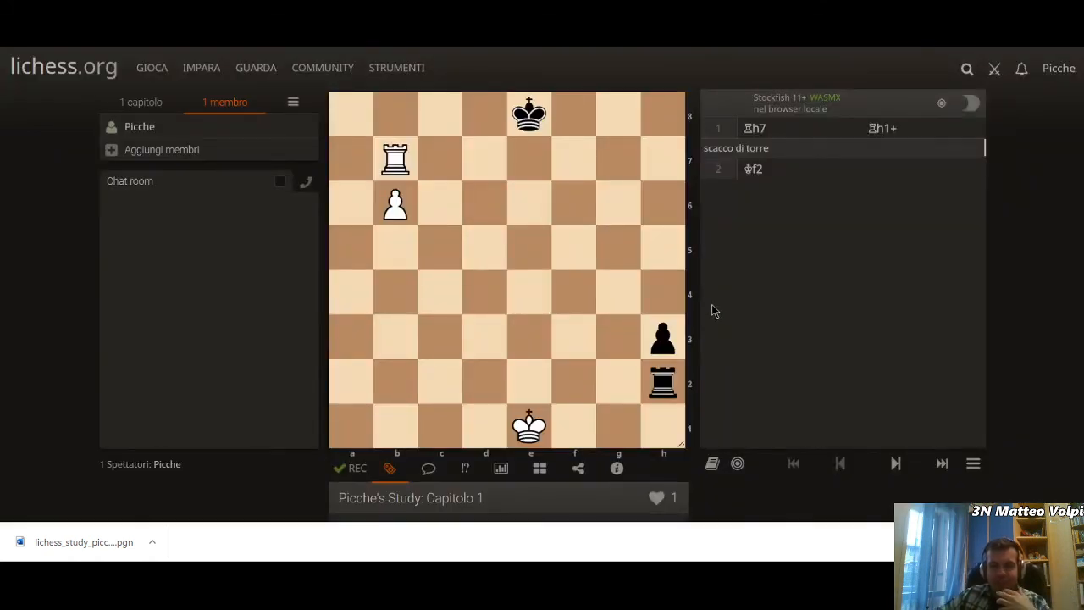
Go to the list of own studies (I miei studi), dismiss the browser's download bar and reopen the study containing Capitolo 1
mouse_move(200, 69)
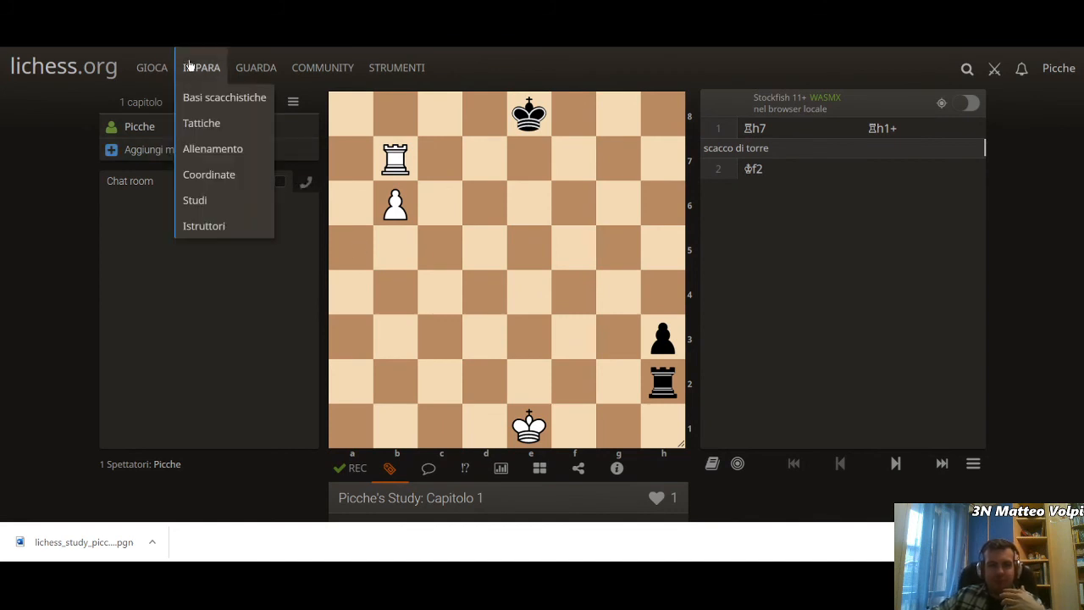
left_click(208, 201)
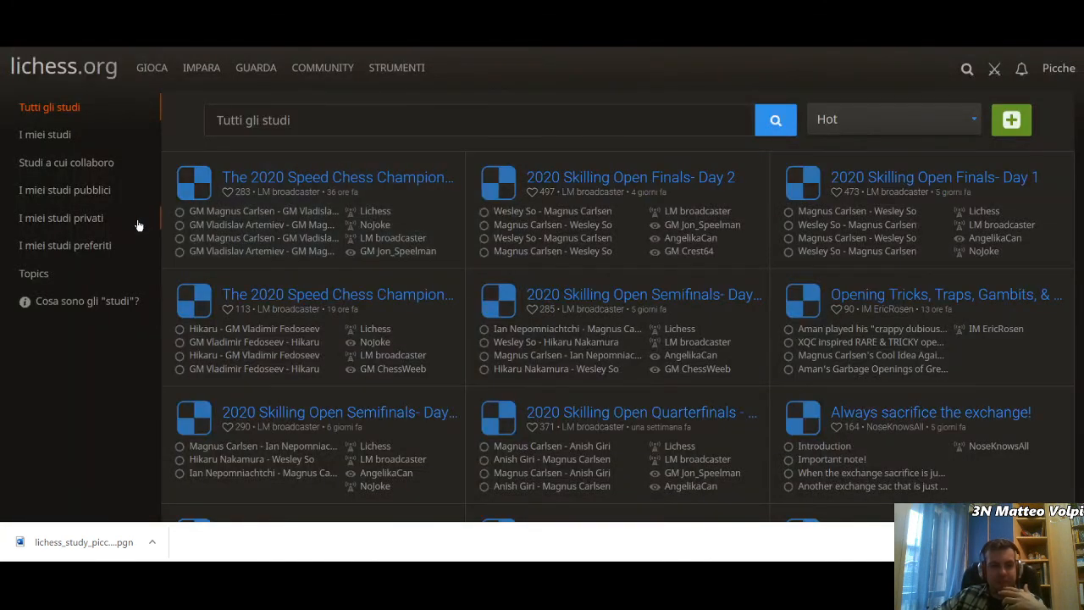
left_click(60, 135)
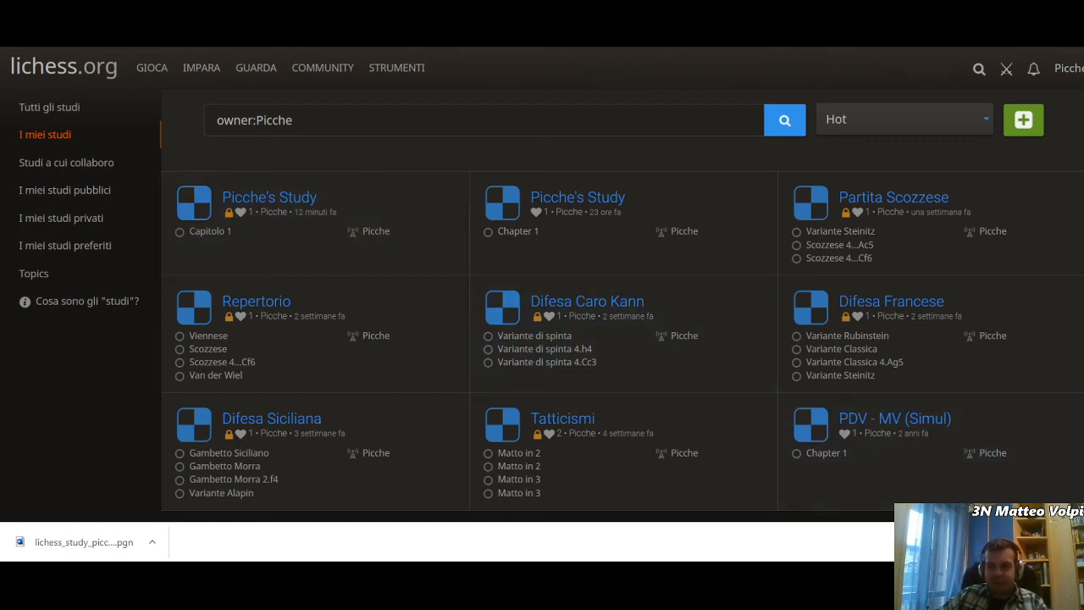
left_click(1078, 542)
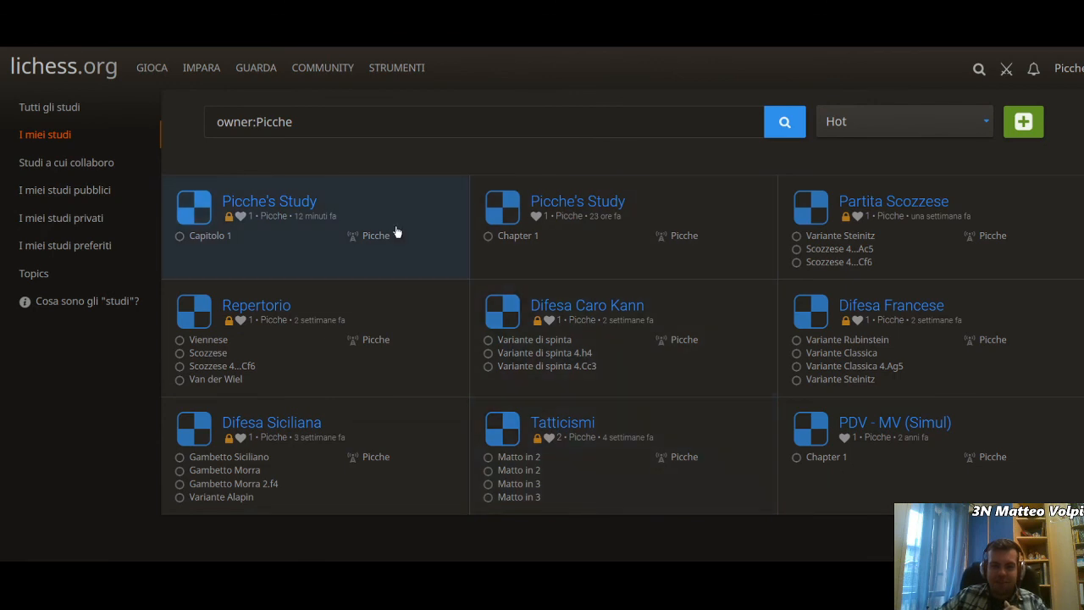
left_click(397, 232)
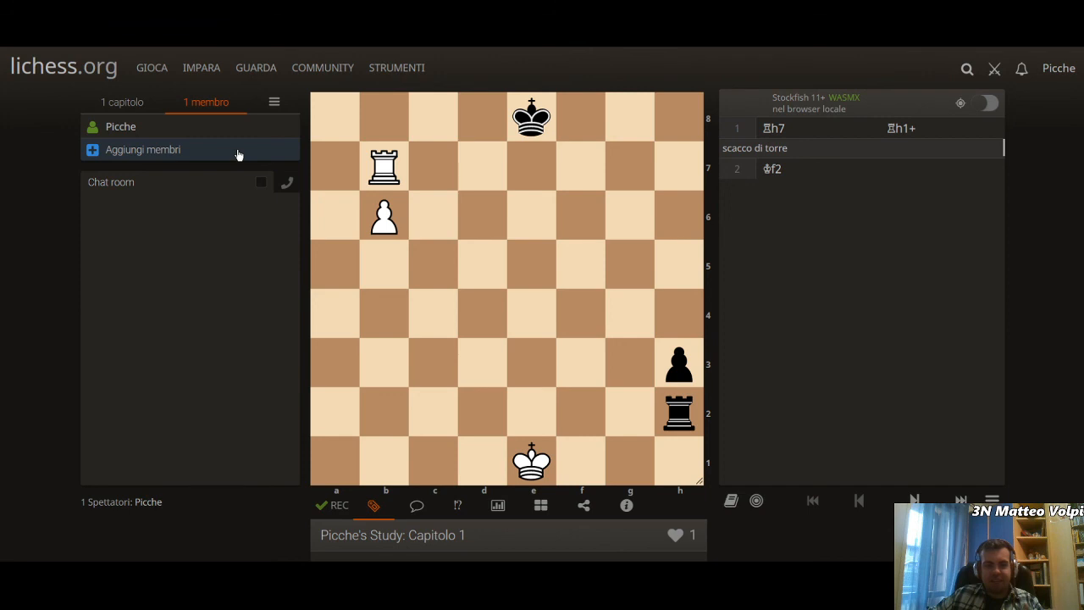
Look over the reopened study's sharing options again: study PGN, chapter PGN, GIF and the URLs
left_click(584, 505)
scroll(299, 506, "down", 1)
scroll(299, 505, "down", 1)
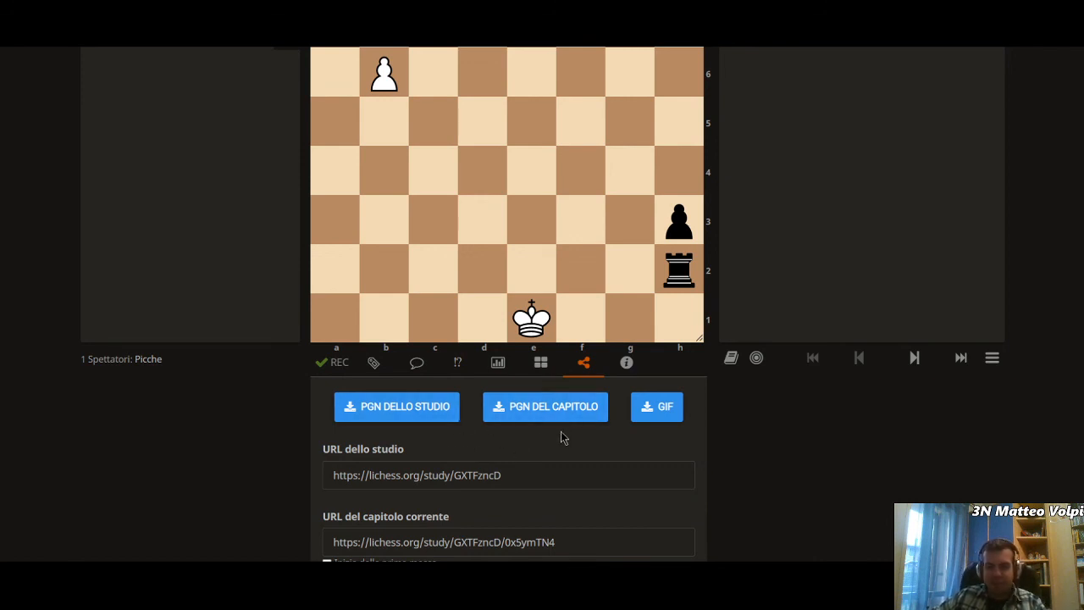
scroll(562, 436, "up", 3)
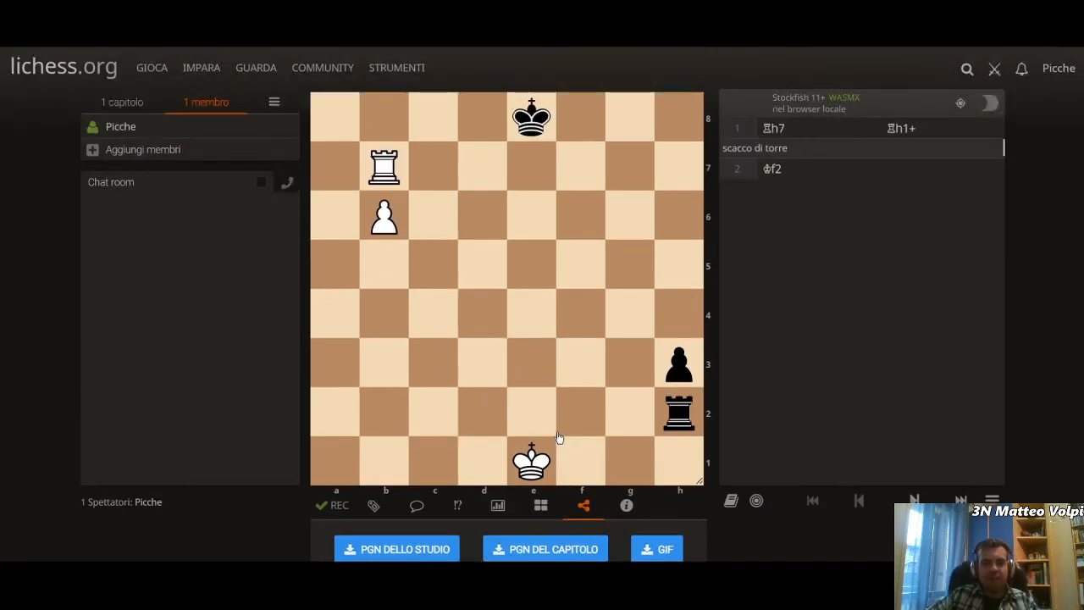